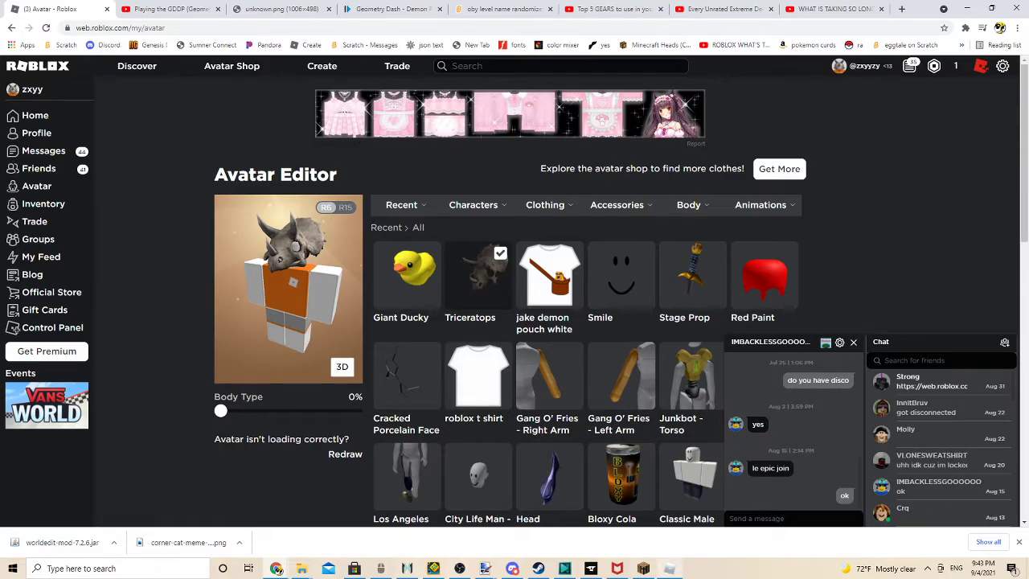
Return to the Avatar Editor and scroll through Accessories > Head, past Triceratops and Cartoony Head Outline.
key(alt+Tab)
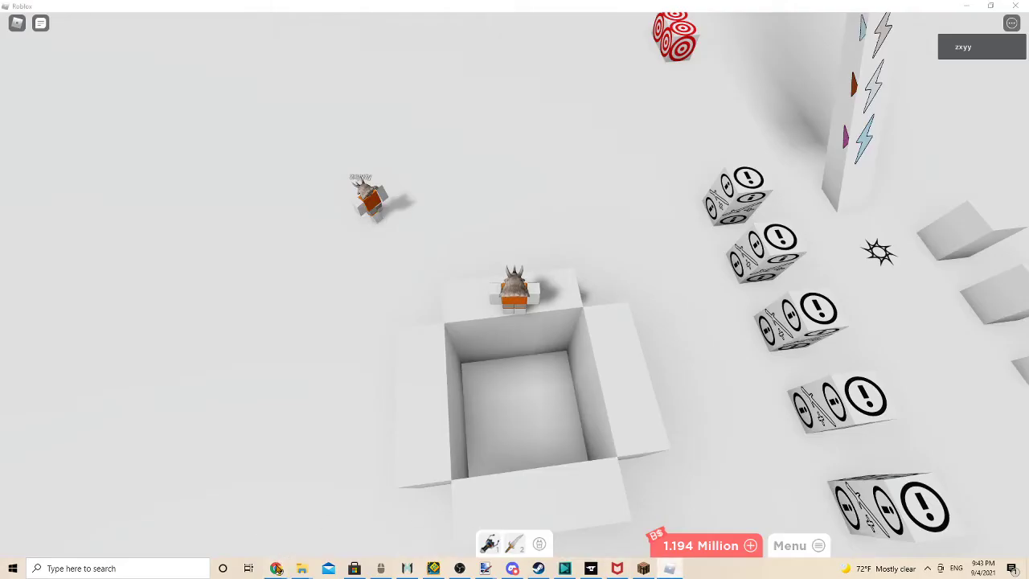
mouse_move(275, 569)
click(217, 527)
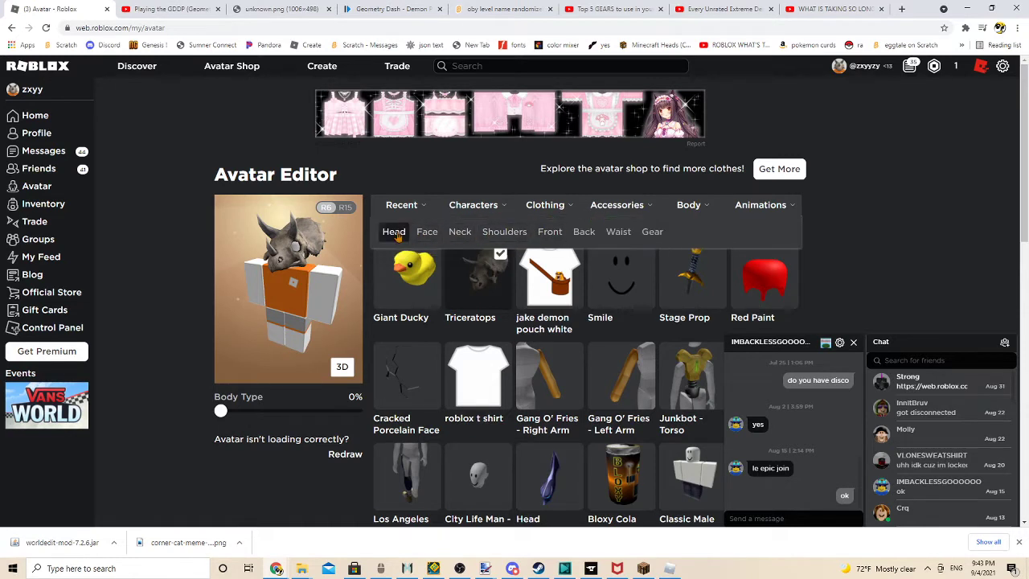
click(394, 232)
mouse_move(545, 205)
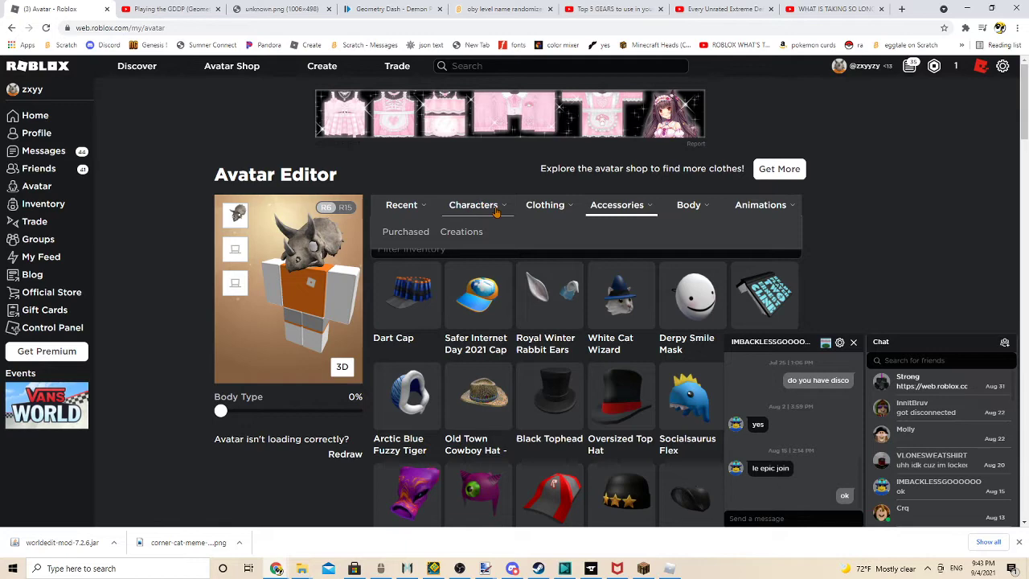
scroll(706, 195, down, 10)
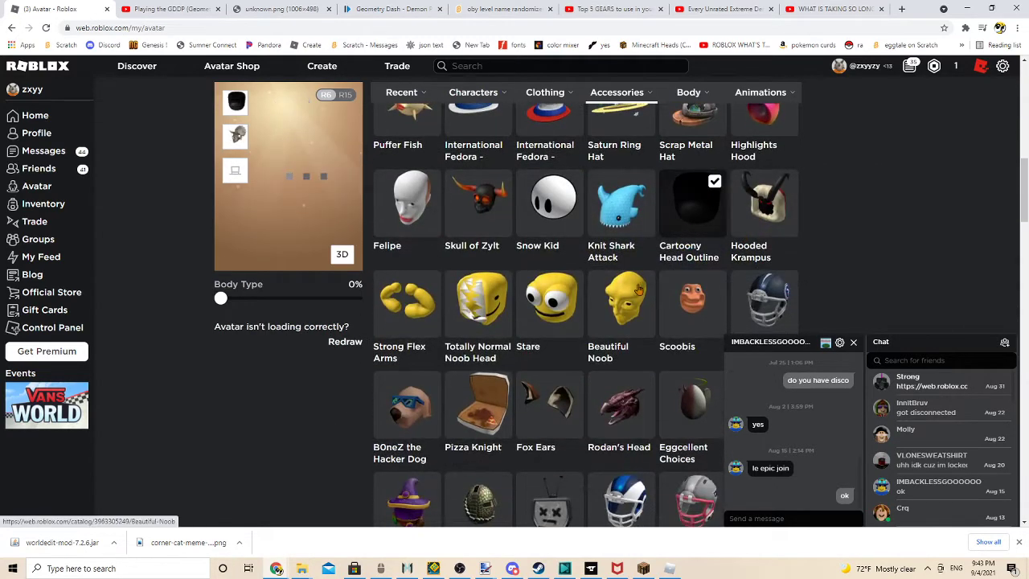
scroll(706, 196, down, 5)
scroll(633, 317, up, 5)
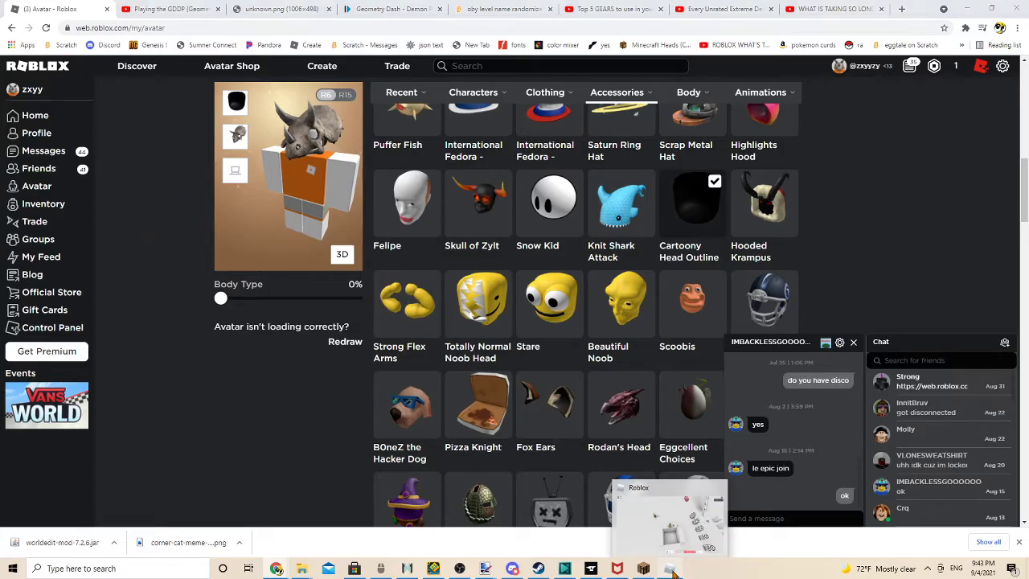
Walk the avatar from sign to sign reading the clone info, then switch back to the browser.
click(671, 569)
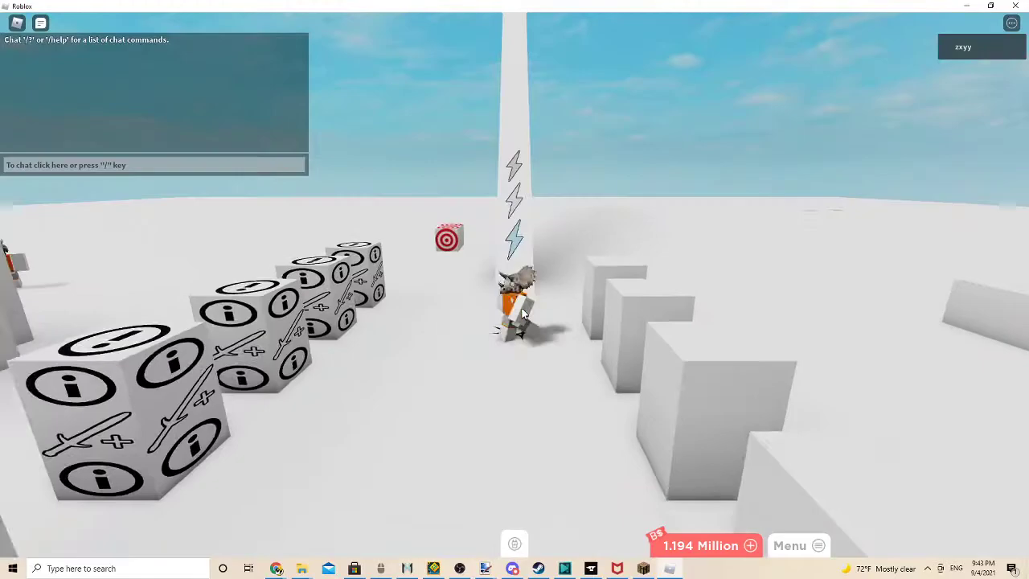
scroll(443, 161, up, 10)
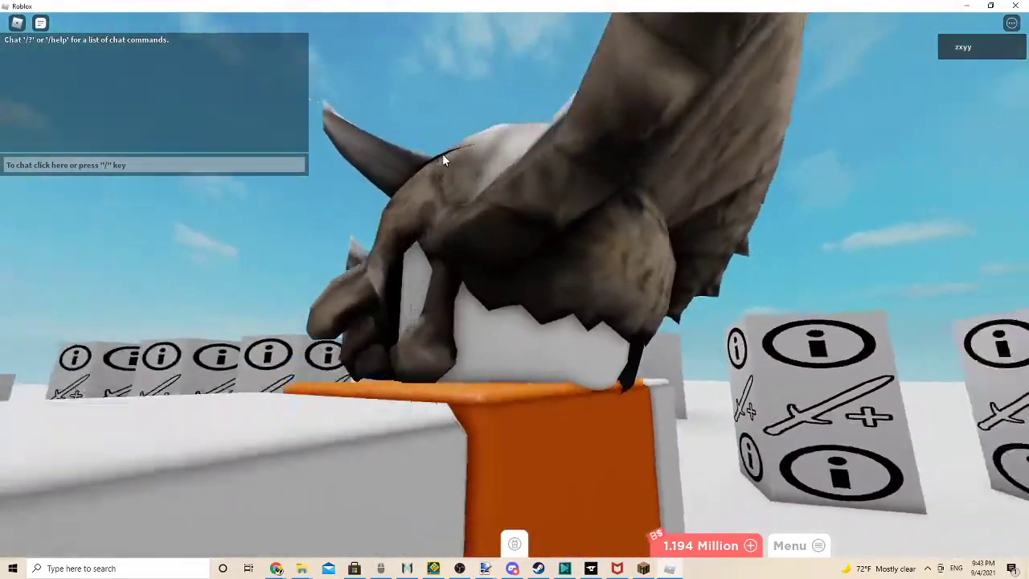
scroll(443, 161, down, 10)
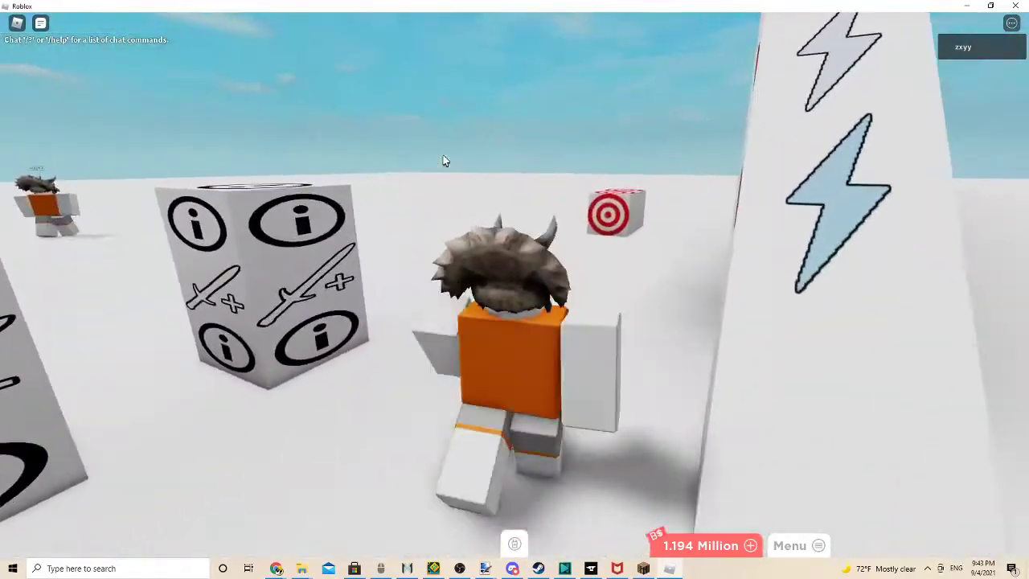
key(w)
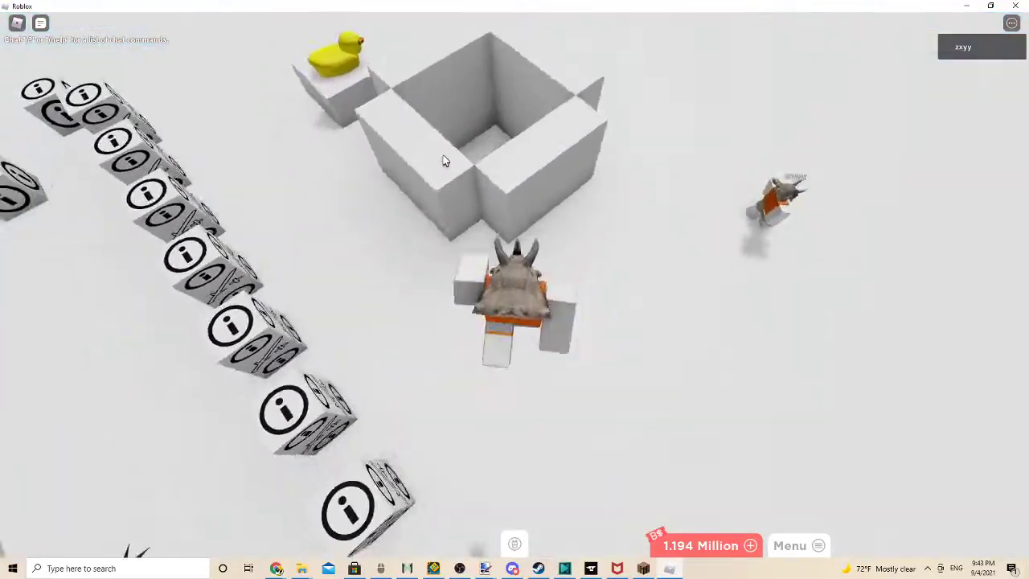
scroll(443, 161, up, 10)
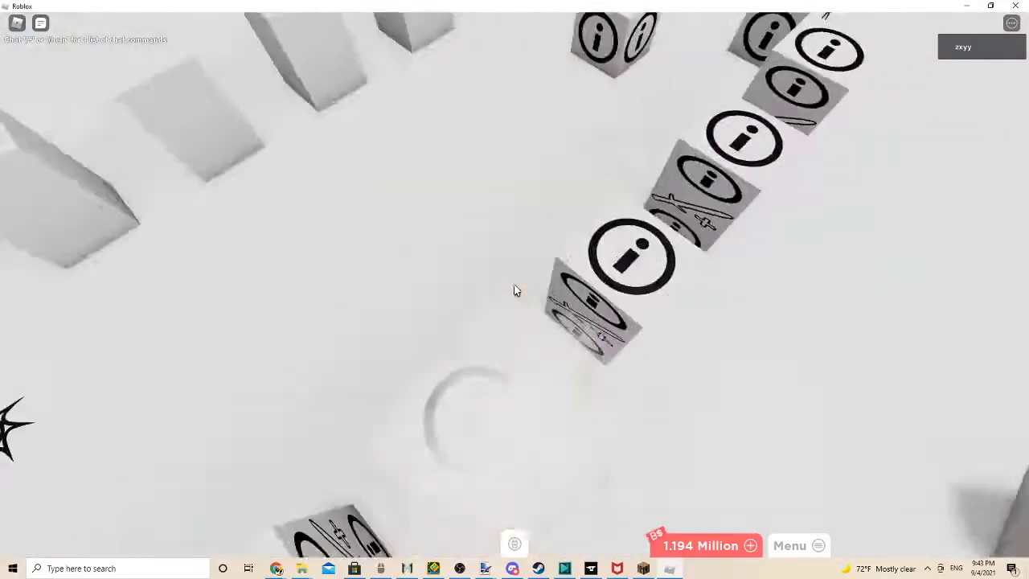
key(w)
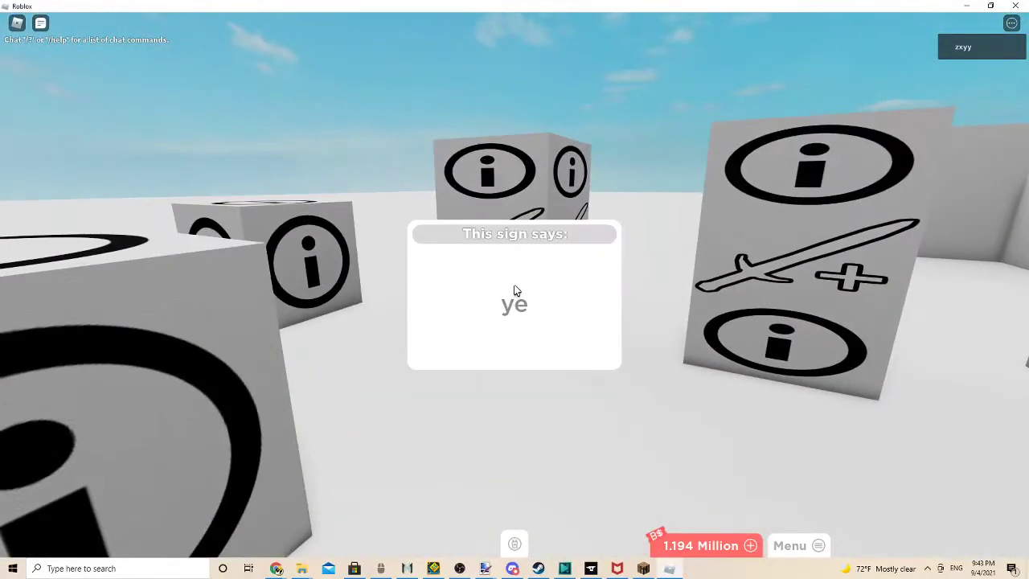
key(w)
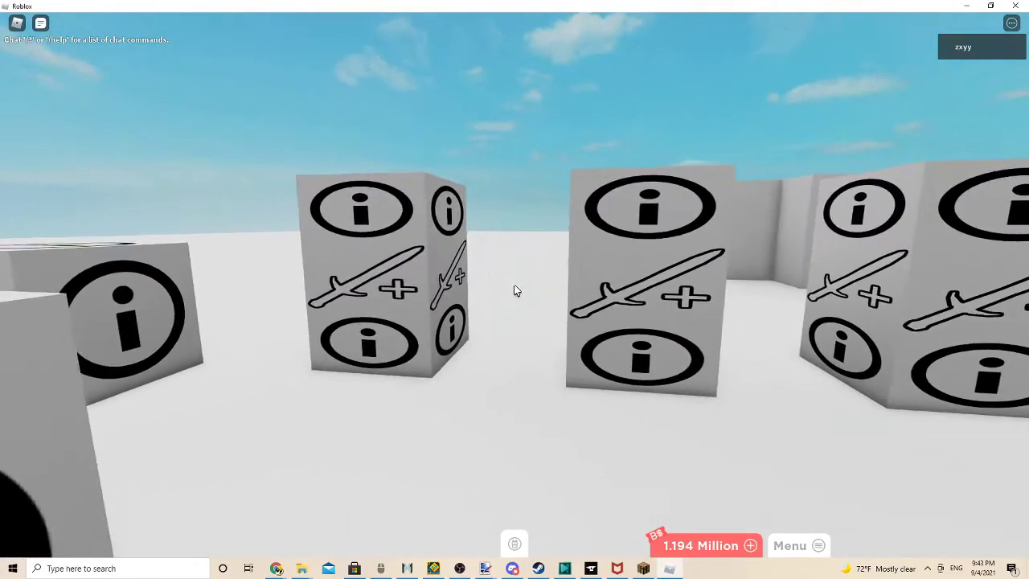
scroll(498, 369, down, 5)
key(w)
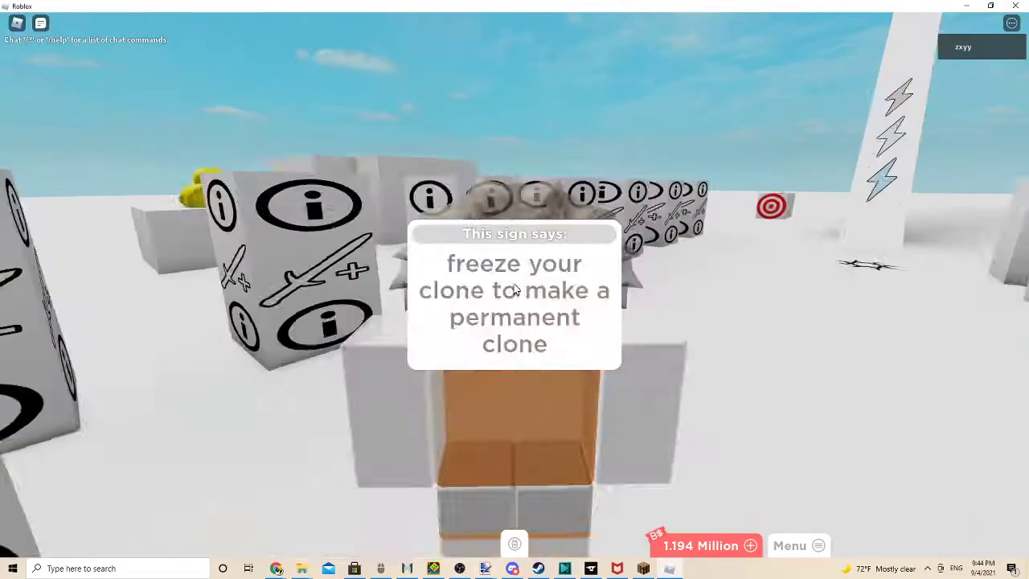
mouse_move(276, 568)
click(217, 514)
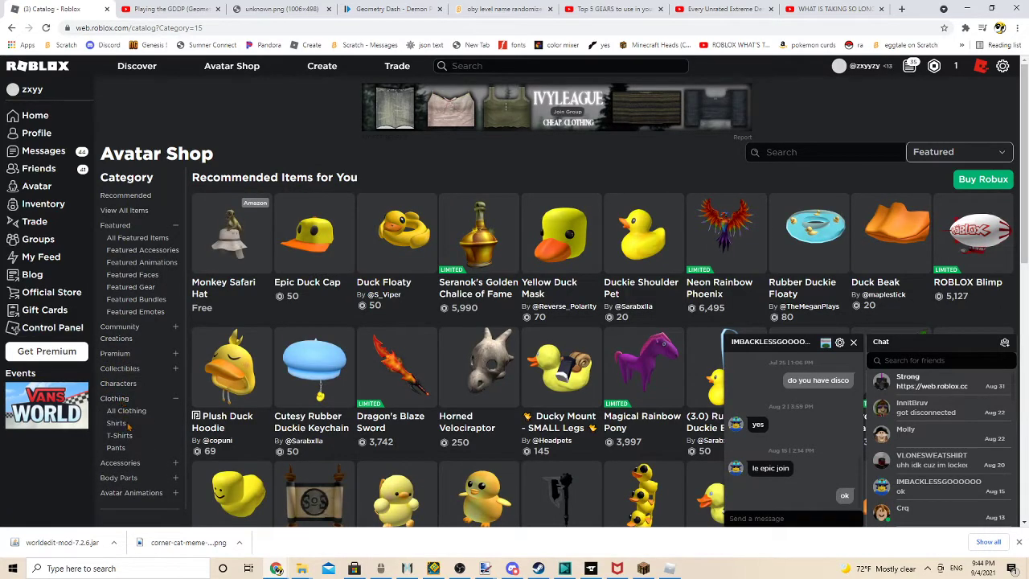
Browse Clothing, Shirts and Featured Gear, then search the catalog for 'crimson periastron mu'.
click(134, 412)
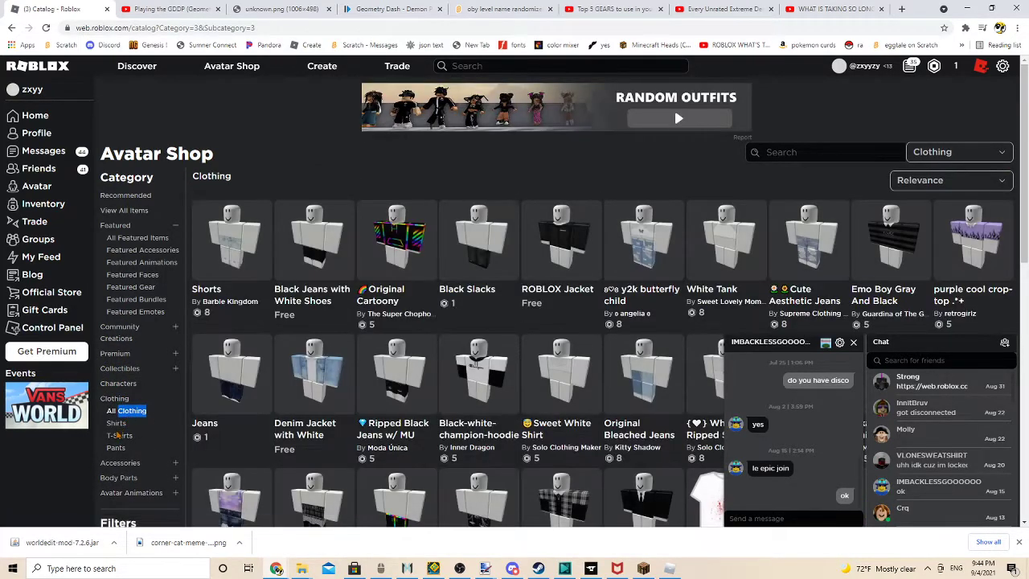
click(117, 423)
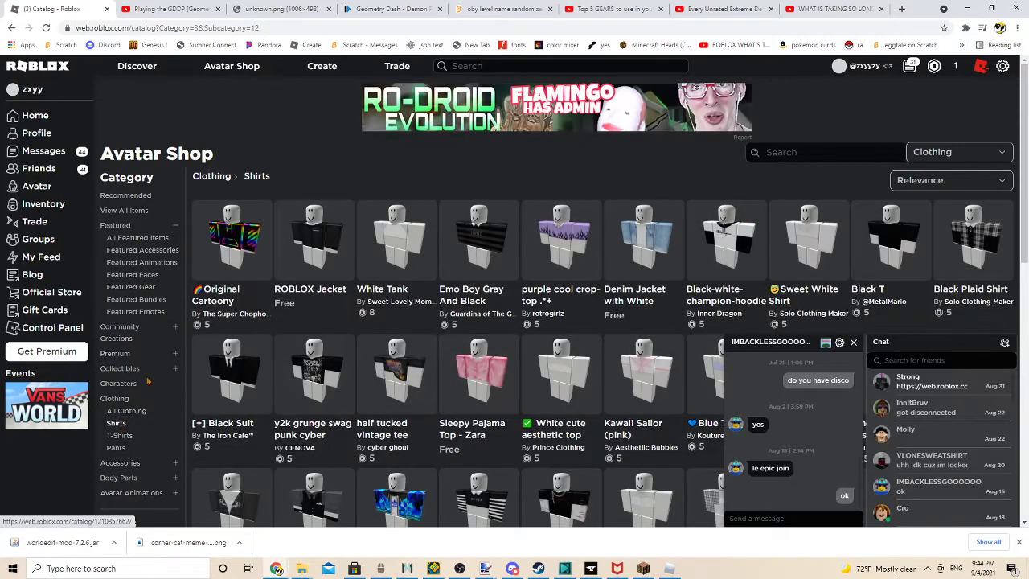
click(121, 288)
text(crimson periastron)
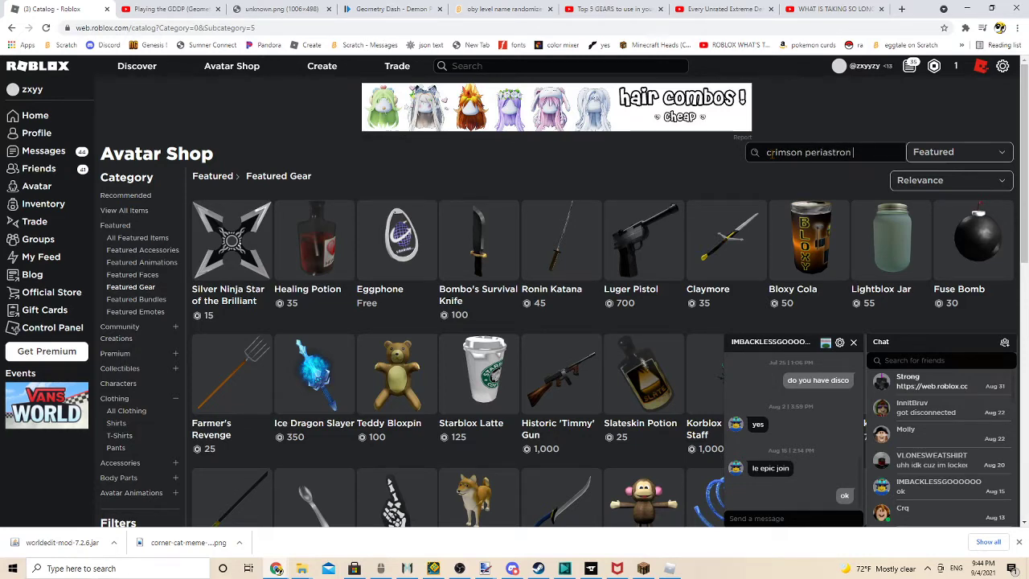
text(mu)
key(Return)
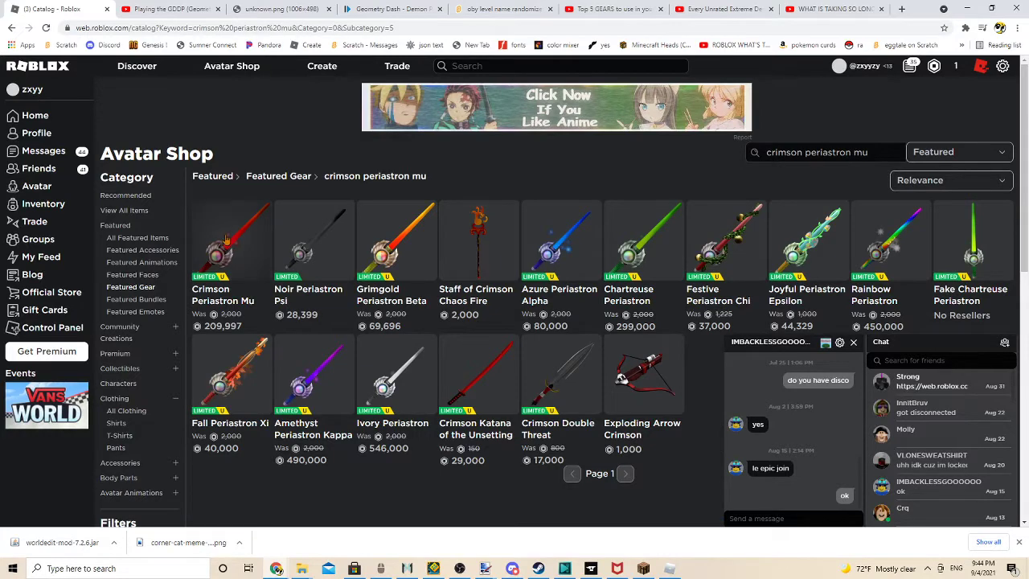
Open the Crimson Periastron Mu page and select its item ID 99119240 in the URL.
click(227, 238)
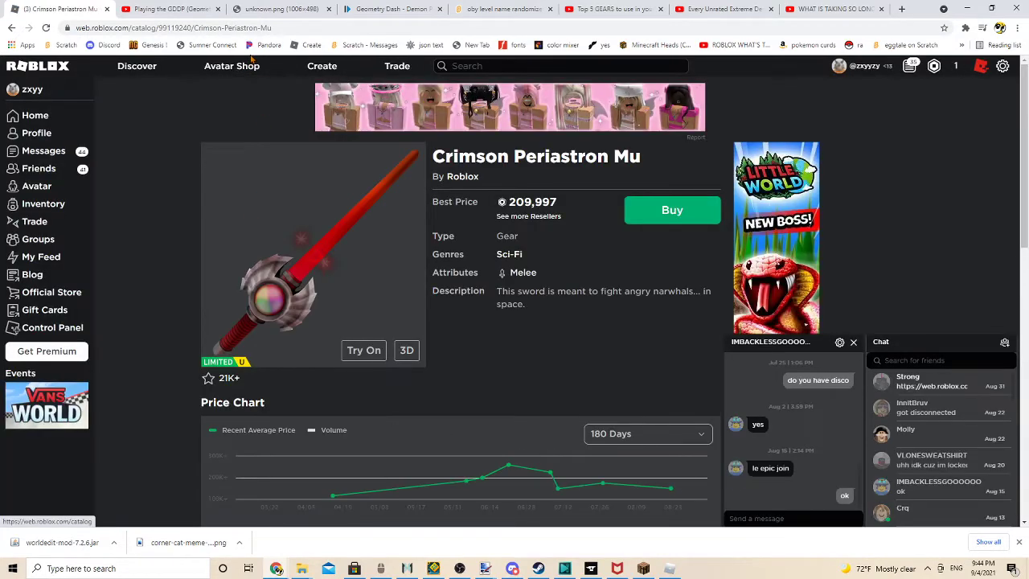
double_click(186, 28)
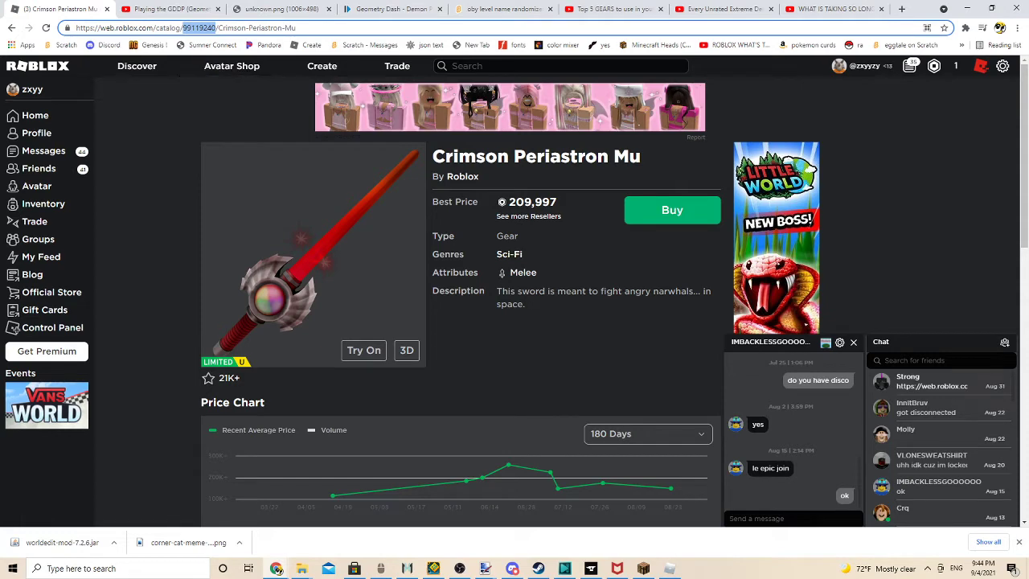
click(668, 568)
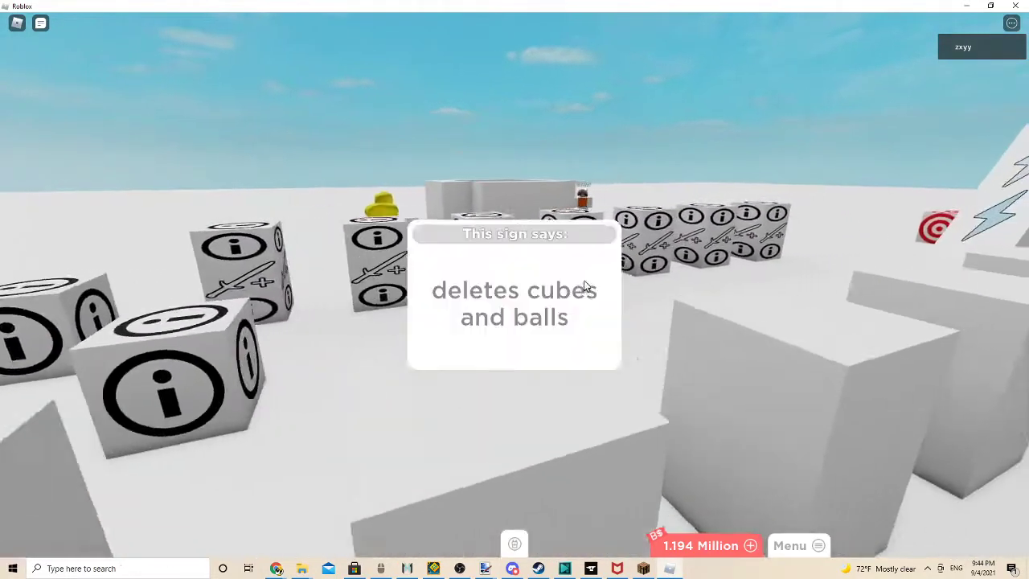
Walk past the lightning wall and back along the sign cubes to read the clone sign.
key(w)
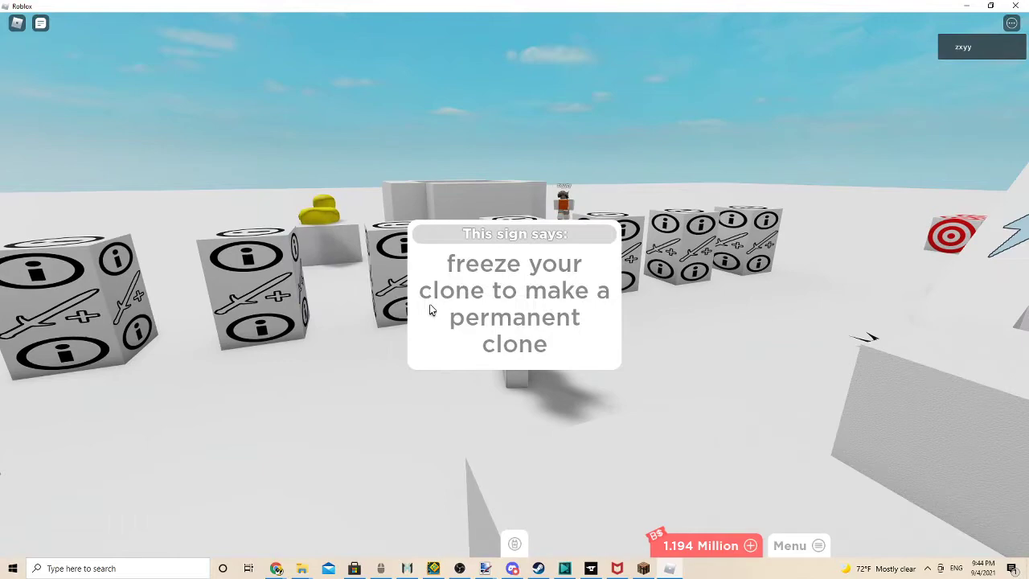
key(w)
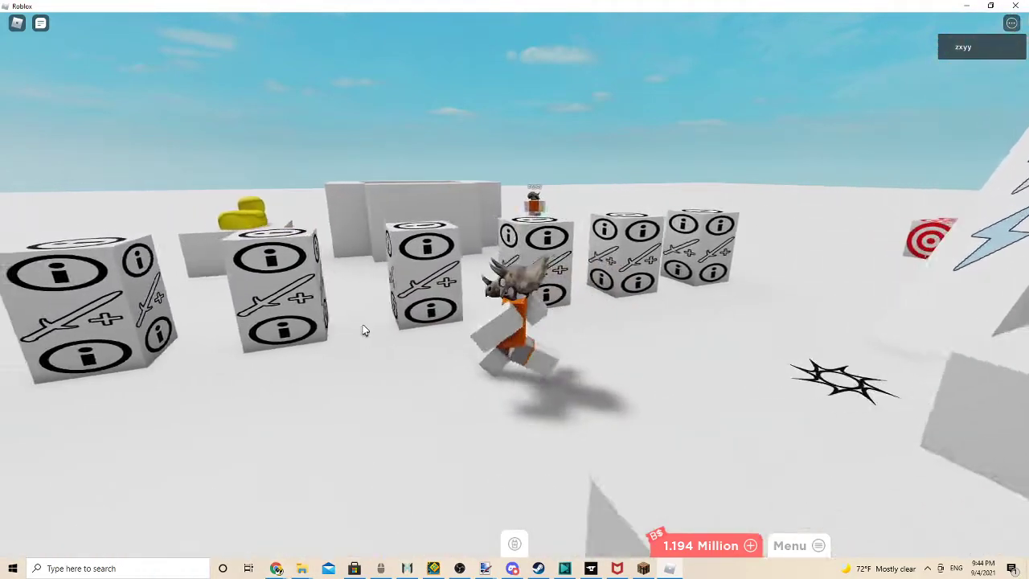
scroll(475, 202, down, 3)
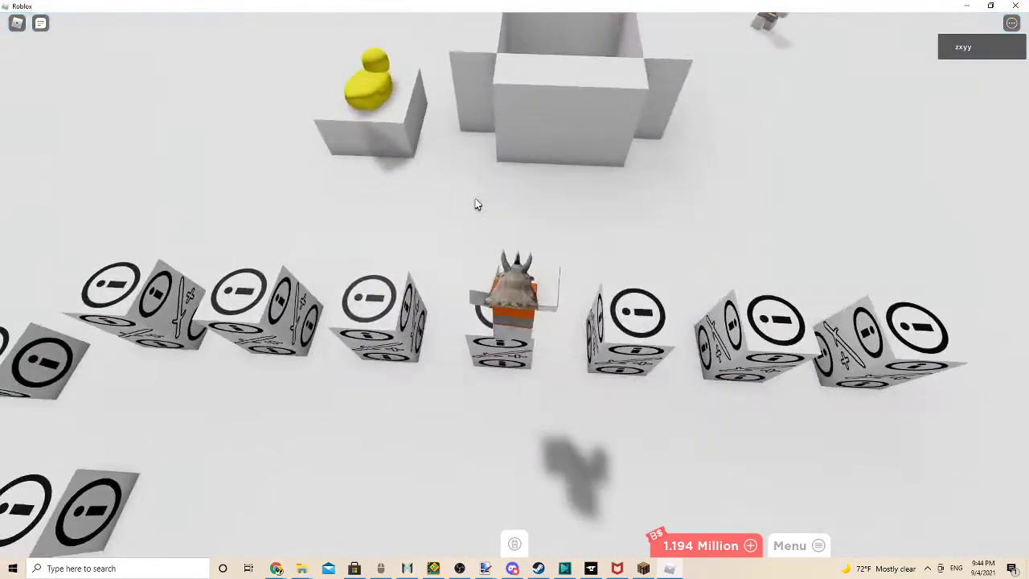
key(s)
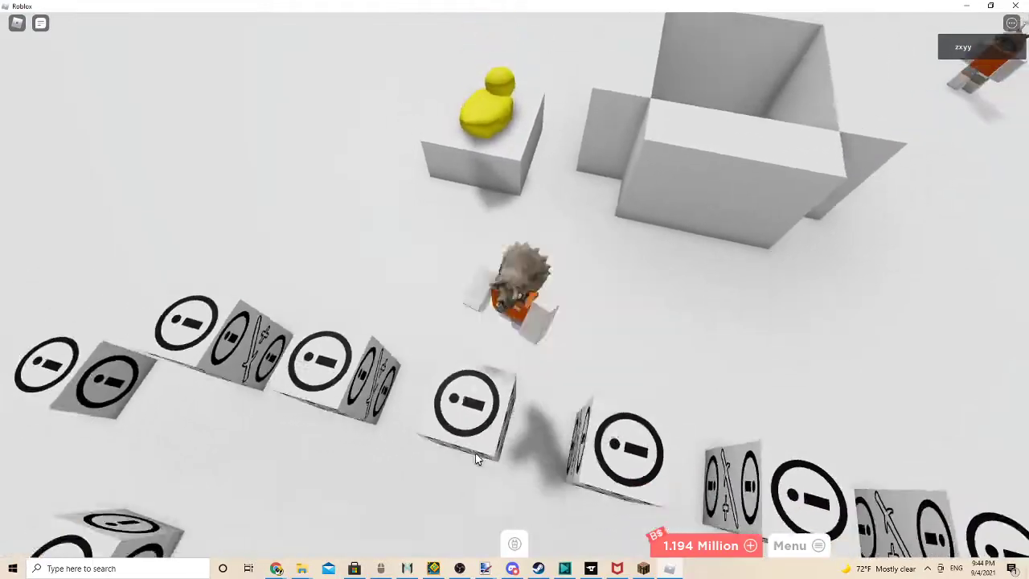
key(Left)
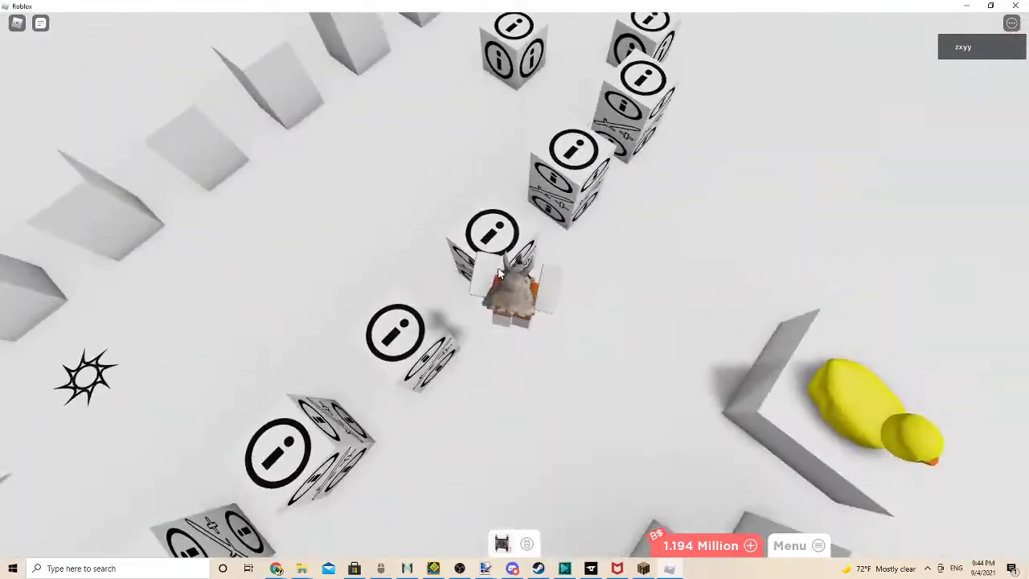
key(Left)
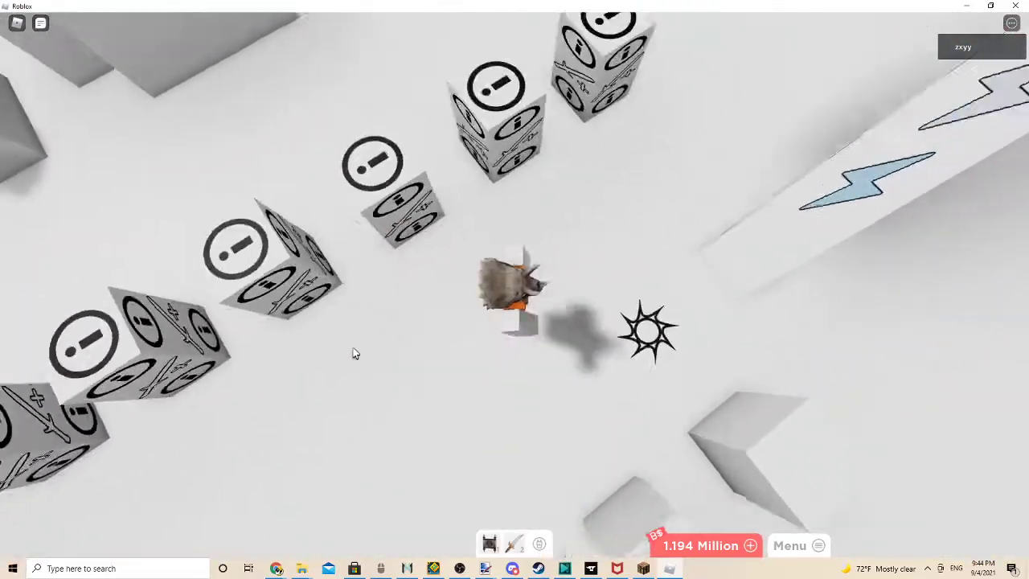
key(Left)
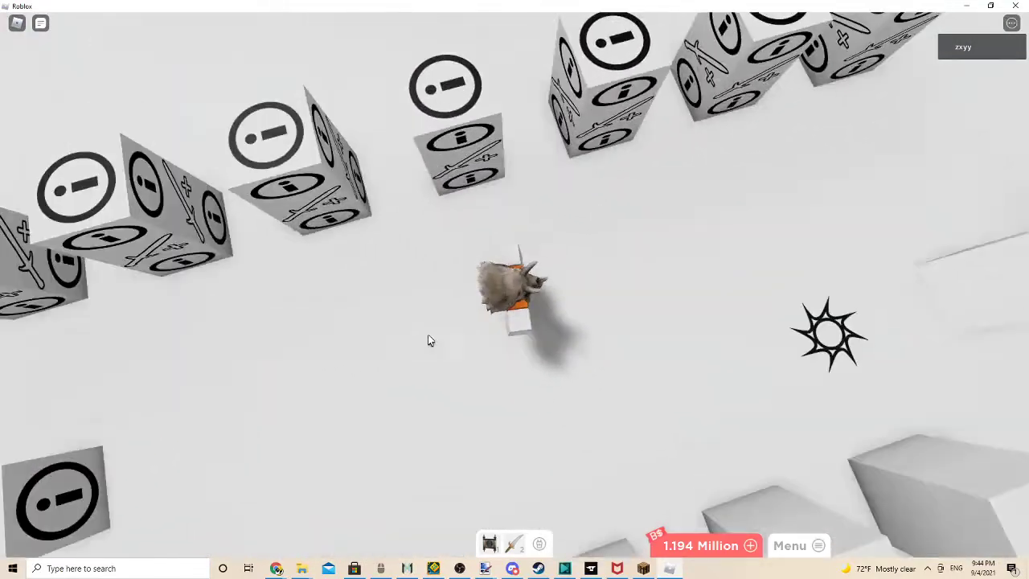
scroll(428, 335, up, 5)
key(w)
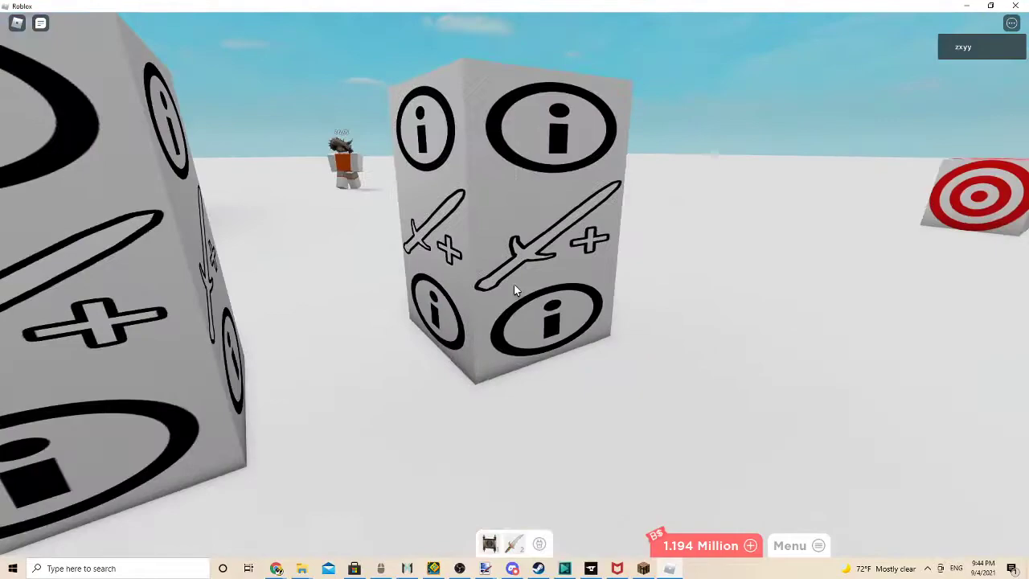
scroll(515, 287, down, 5)
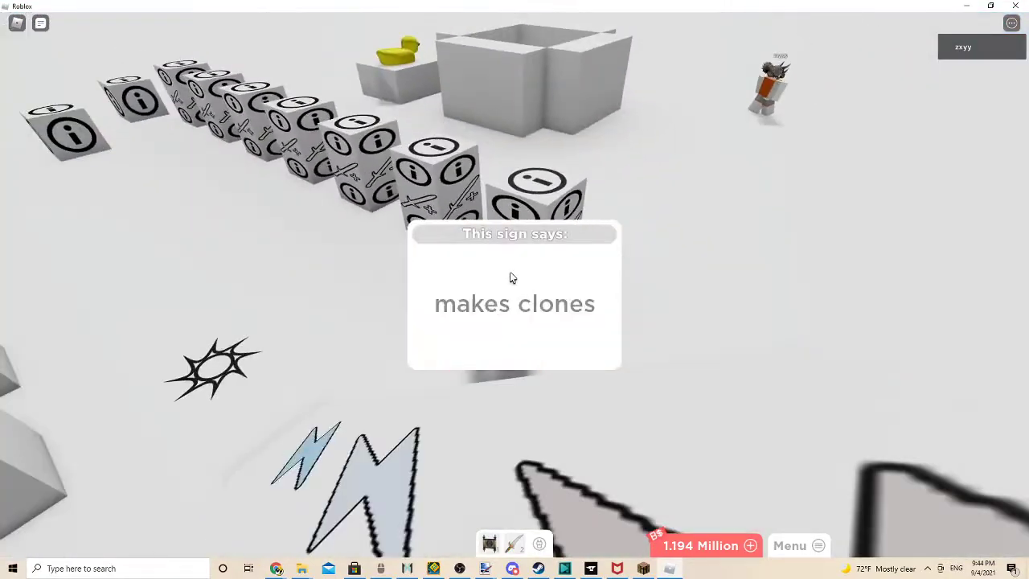
Walk back along the sign cubes and equip the double-summoning tool from slot 3.
key(w)
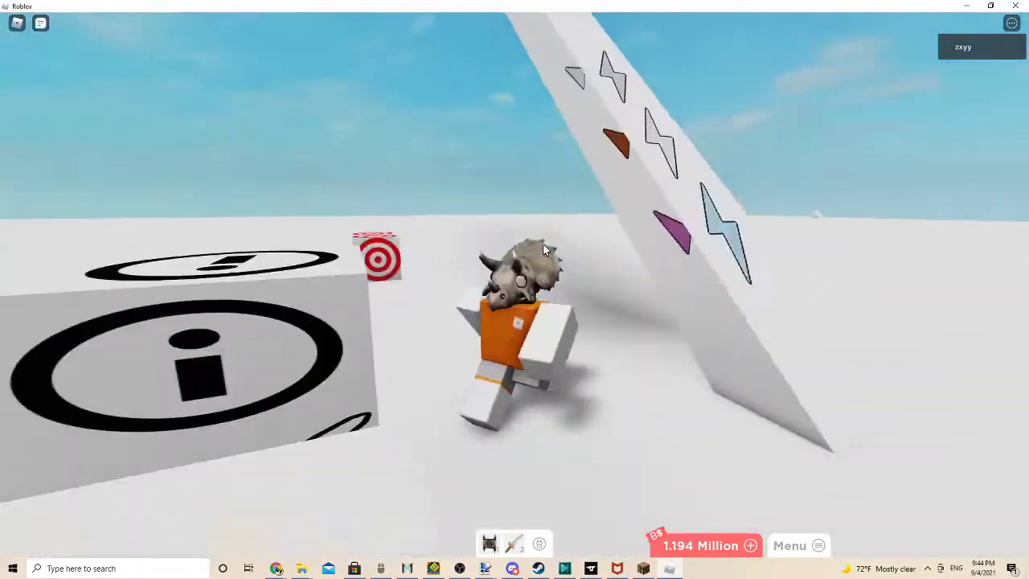
key(s)
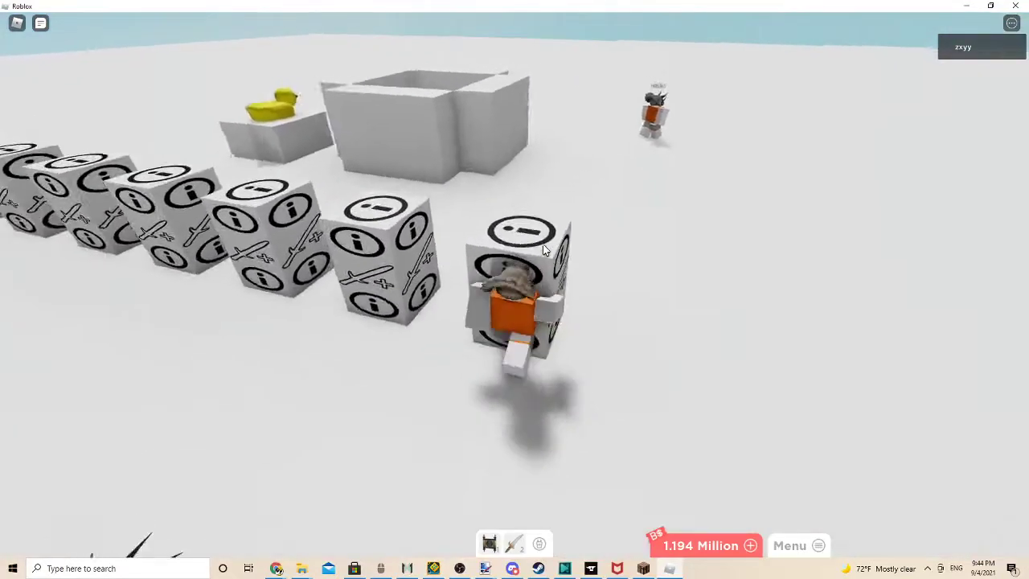
key(w)
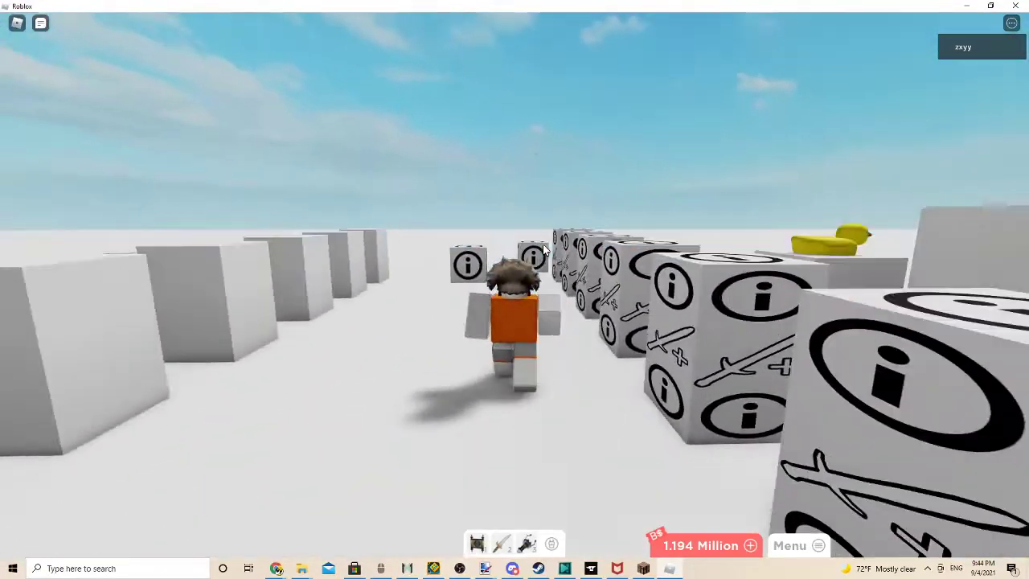
key(2)
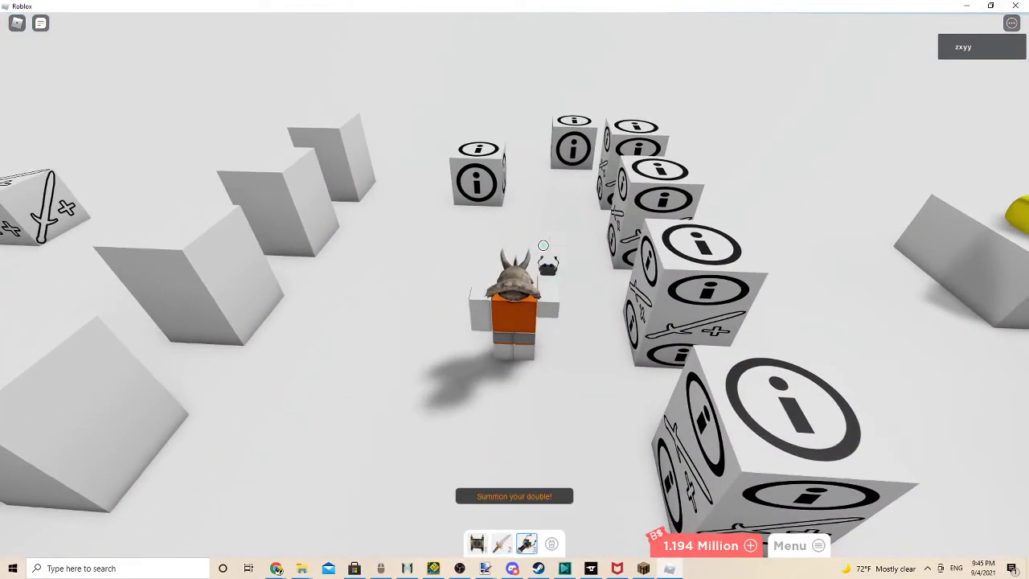
key(3)
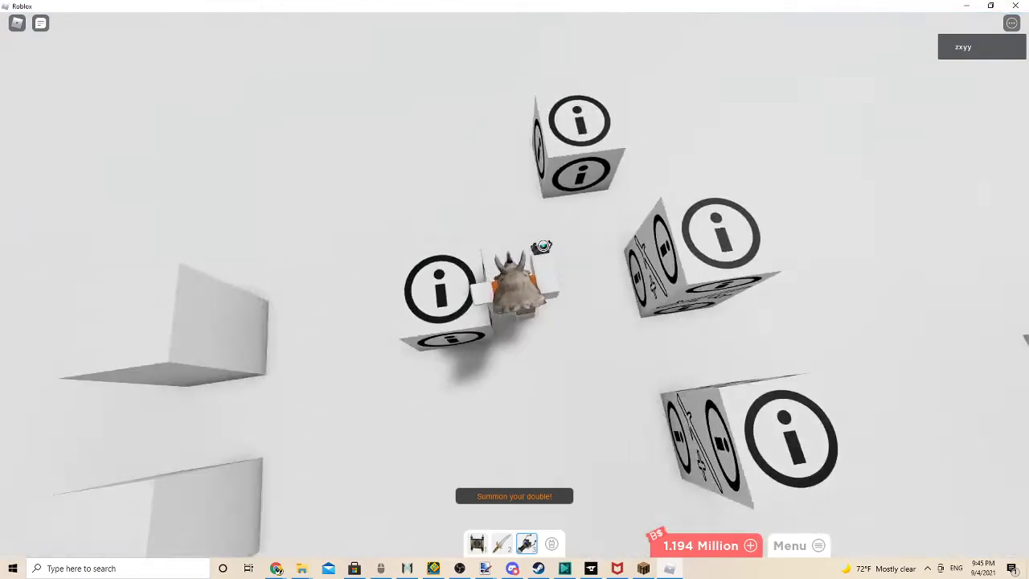
Walk into the open white box by the yellow duck and summon the avatar's double.
key(w)
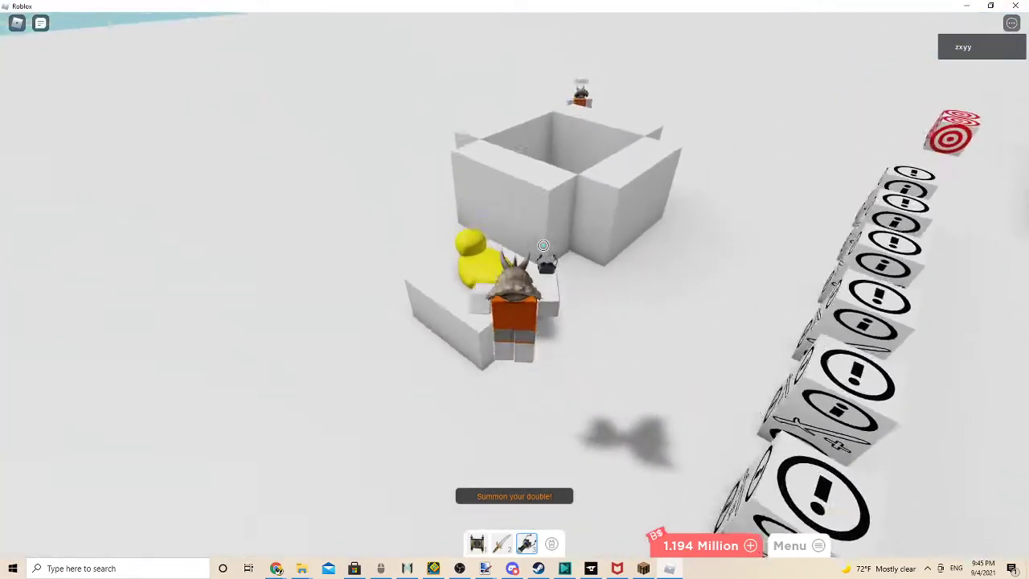
key(w)
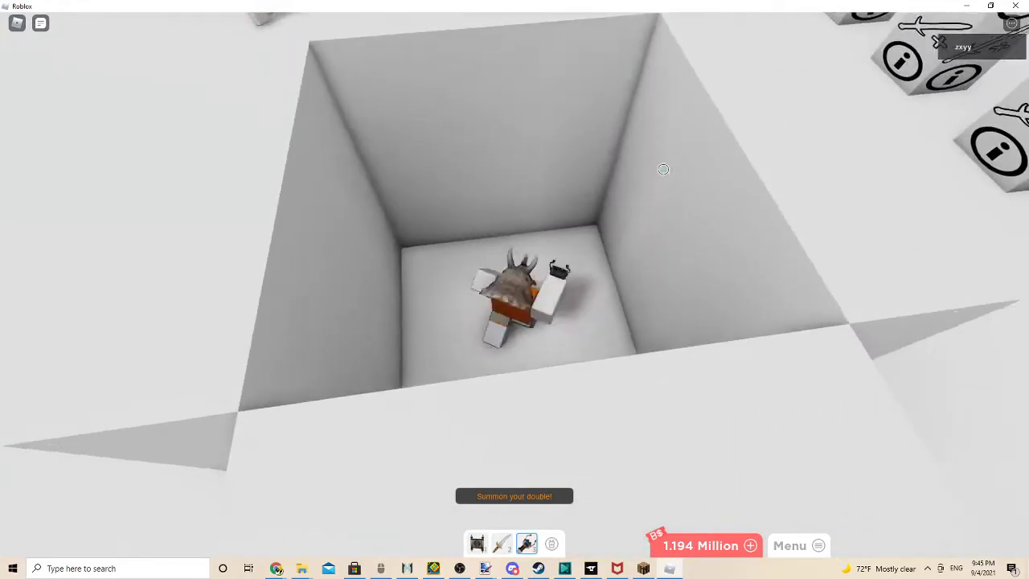
scroll(636, 178, down, 5)
click(611, 189)
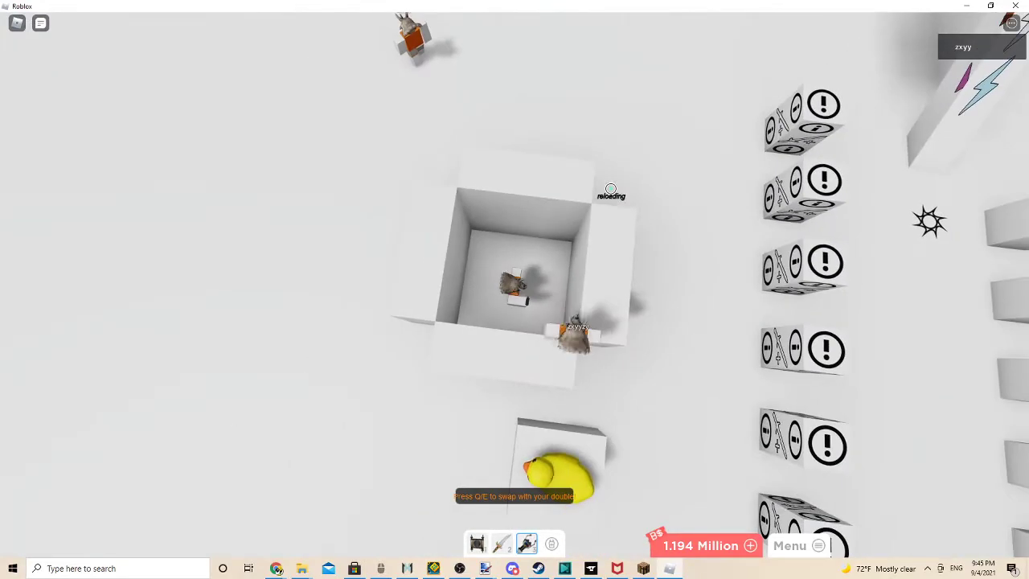
click(552, 317)
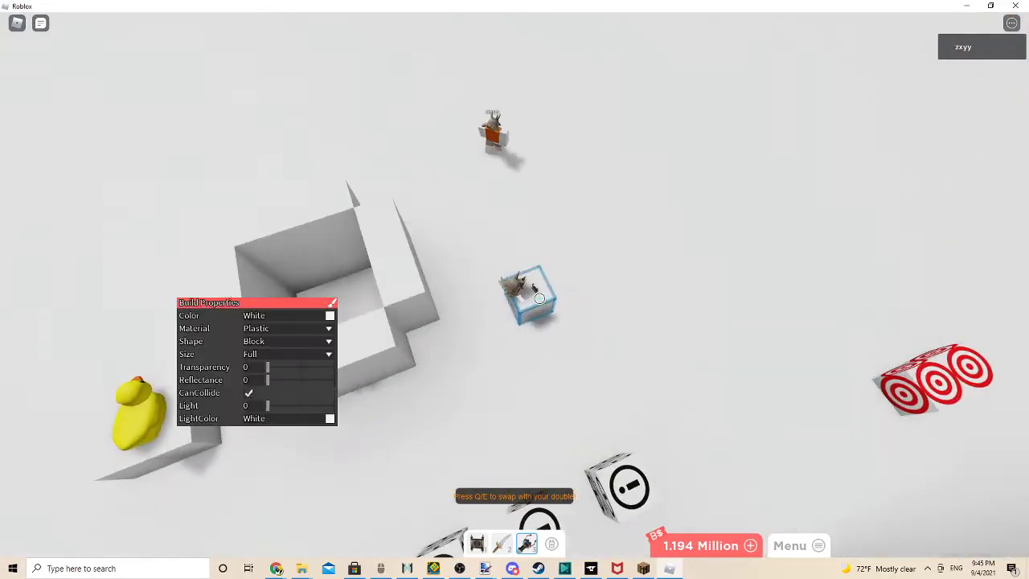
scroll(539, 298, up, 10)
scroll(540, 298, down, 10)
scroll(540, 298, up, 5)
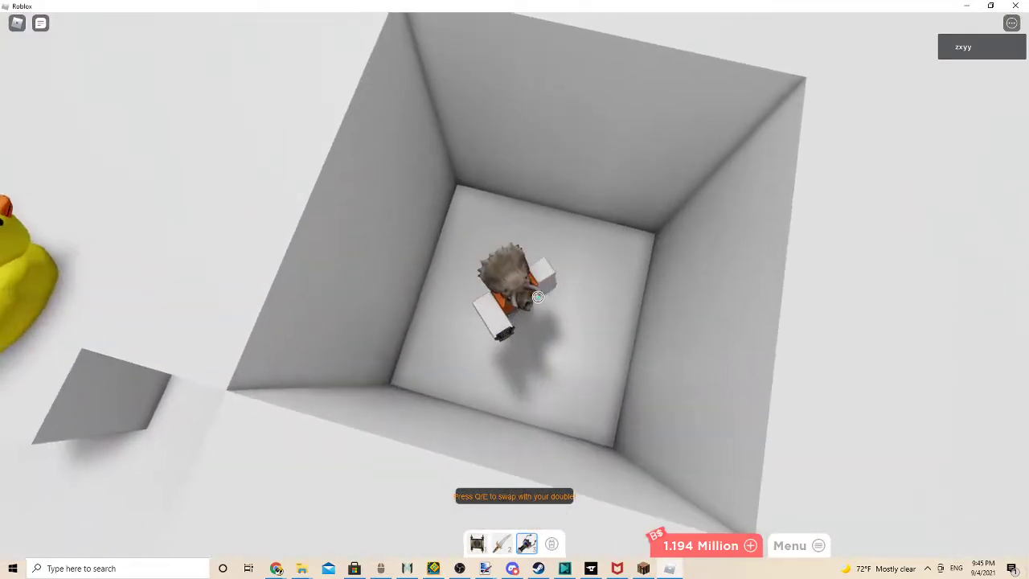
Turn to face the info cubes and walk among them reading their signs.
scroll(541, 299, down, 5)
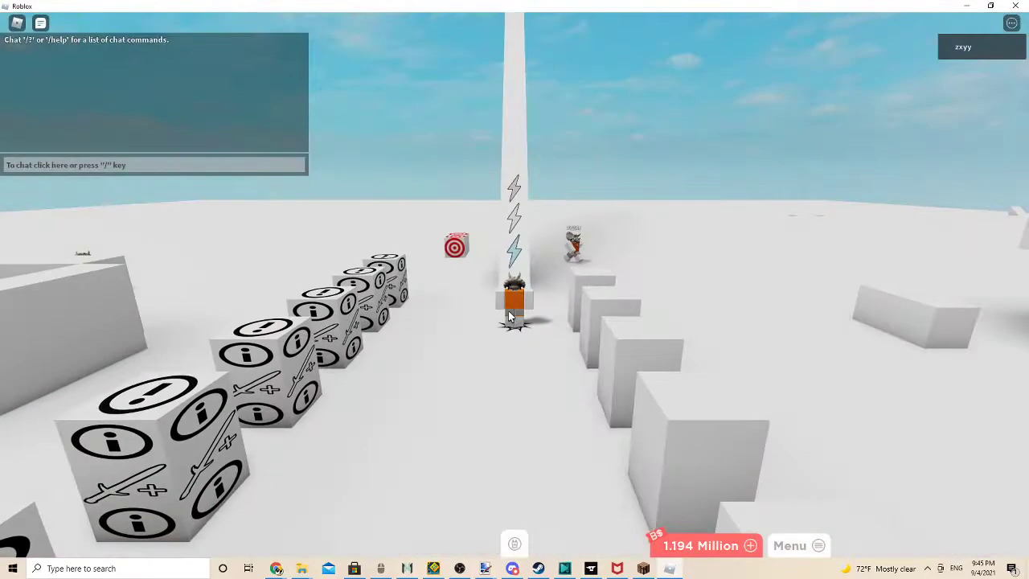
key(Left)
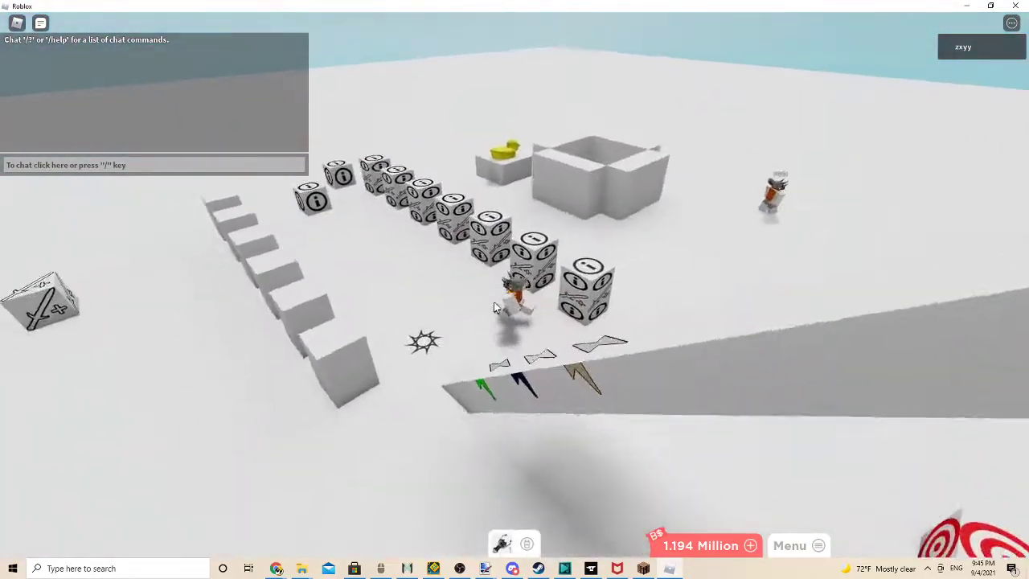
key(w)
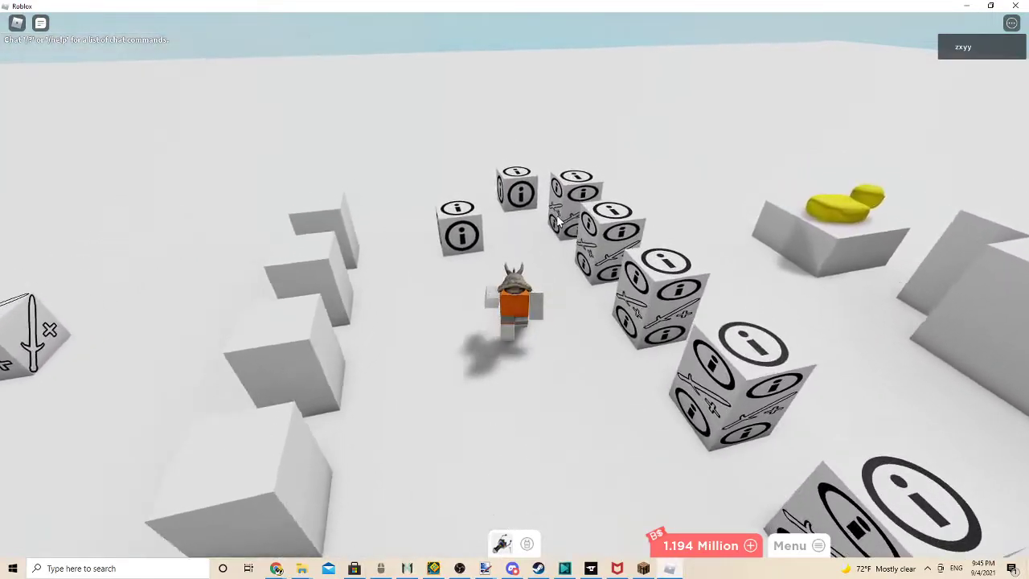
key(Left)
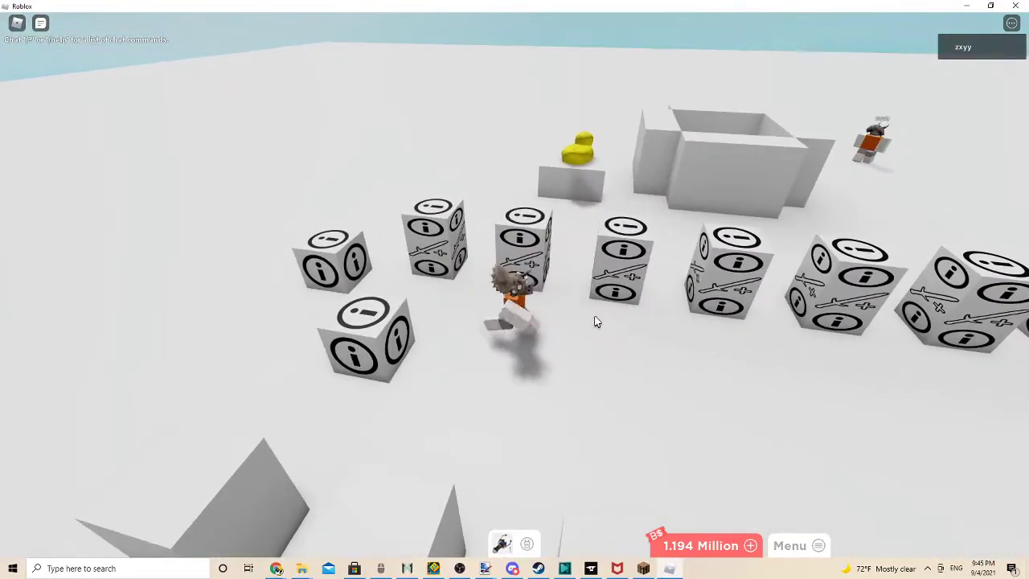
key(w)
scroll(612, 306, down, 3)
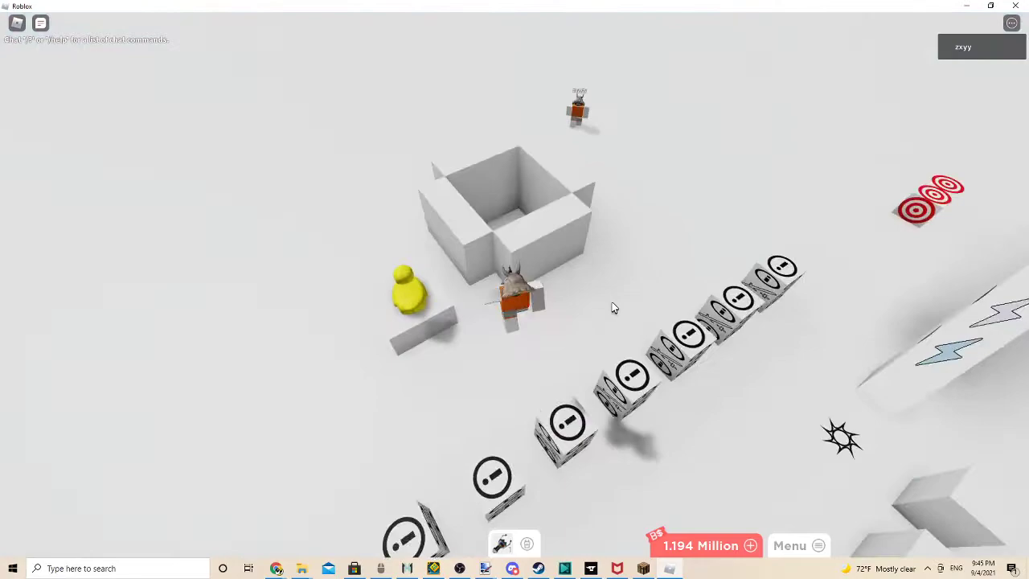
Read the clone freezer sign, then walk back into the white box.
key(s)
scroll(612, 301, up, 5)
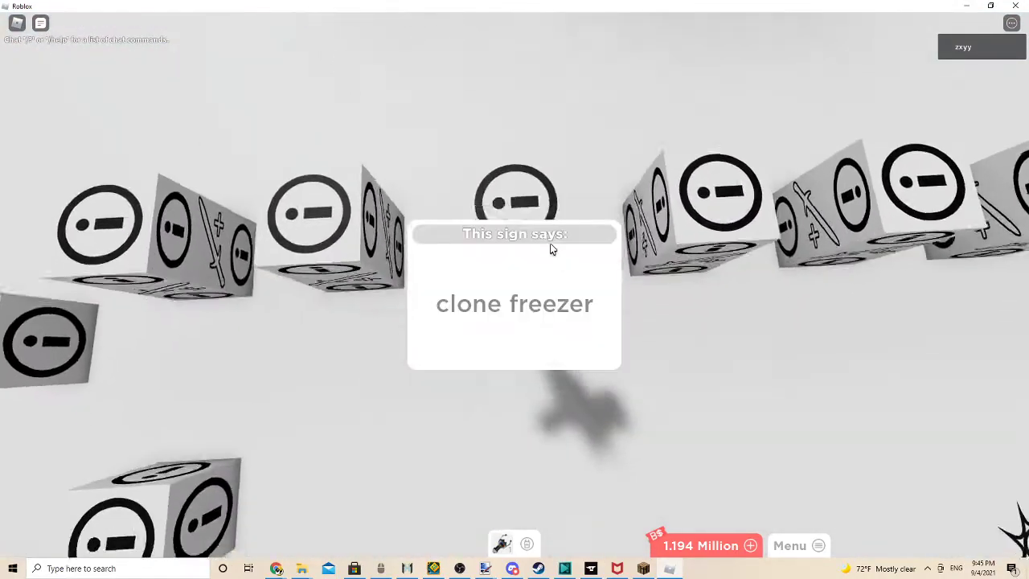
scroll(550, 243, down, 5)
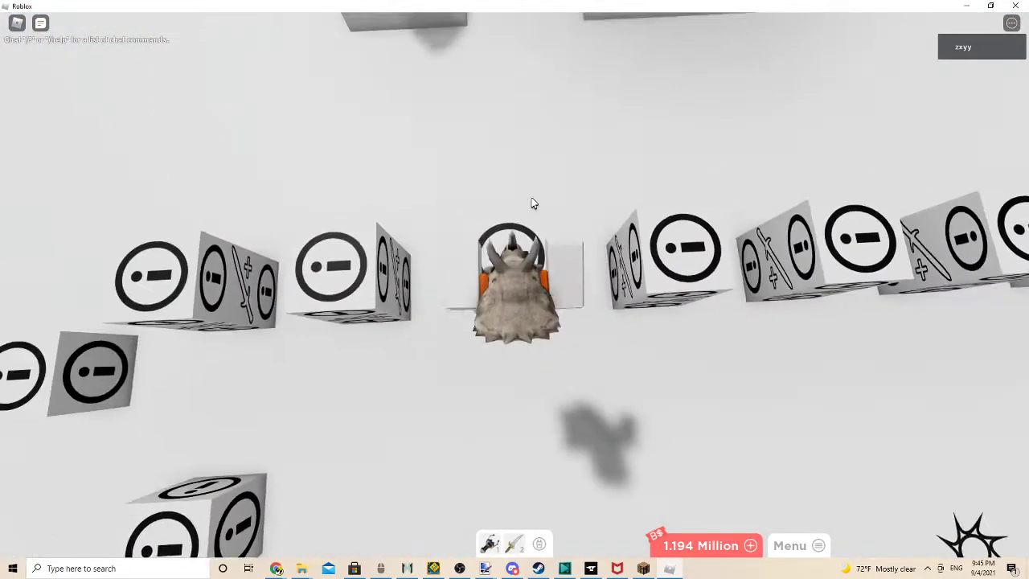
scroll(546, 204, up, 2)
key(w)
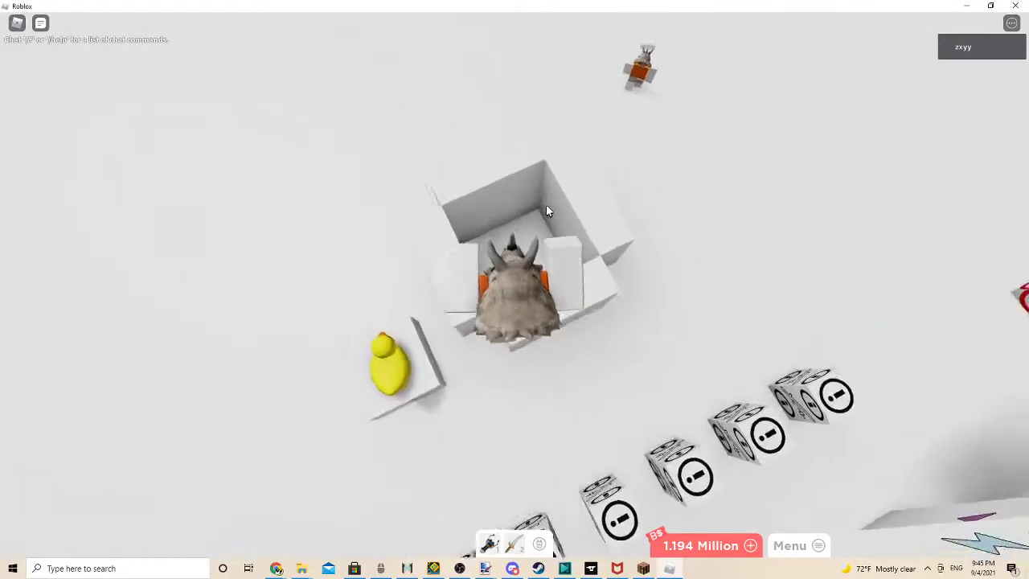
scroll(546, 204, up, 4)
scroll(546, 211, down, 5)
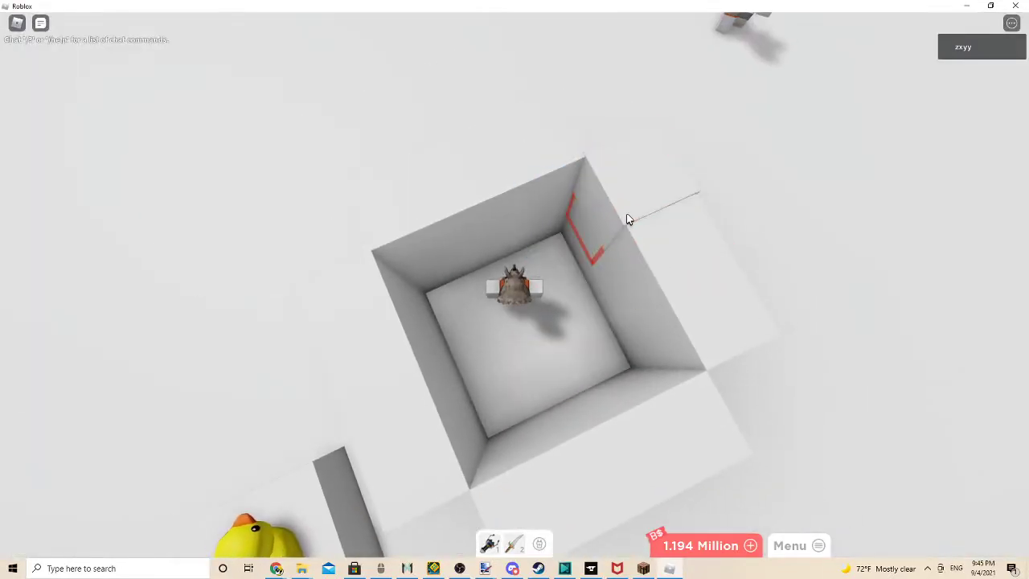
Place blocks along the box's right wall, top corner, lower-left and lower-right sides.
click(641, 297)
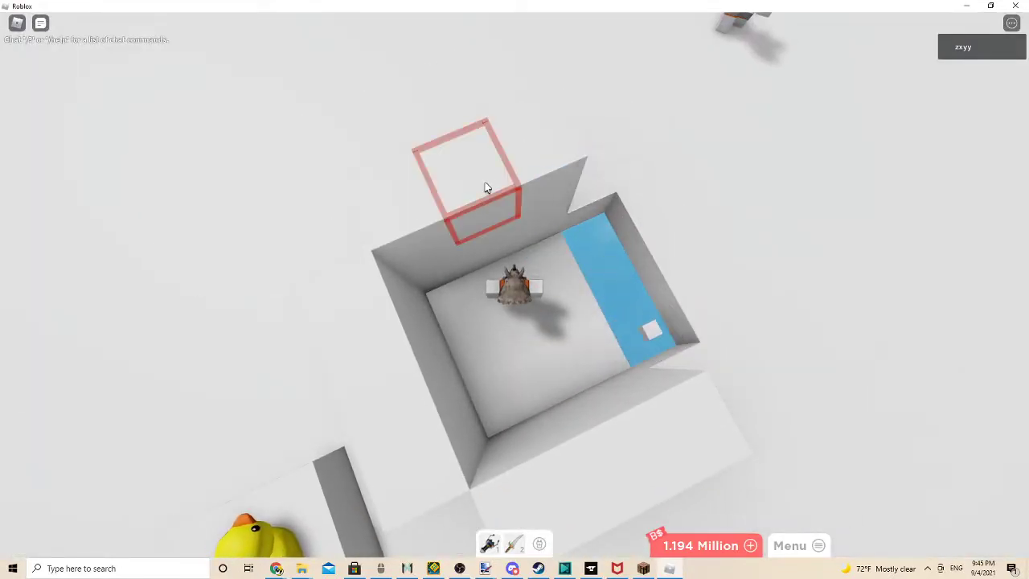
click(527, 204)
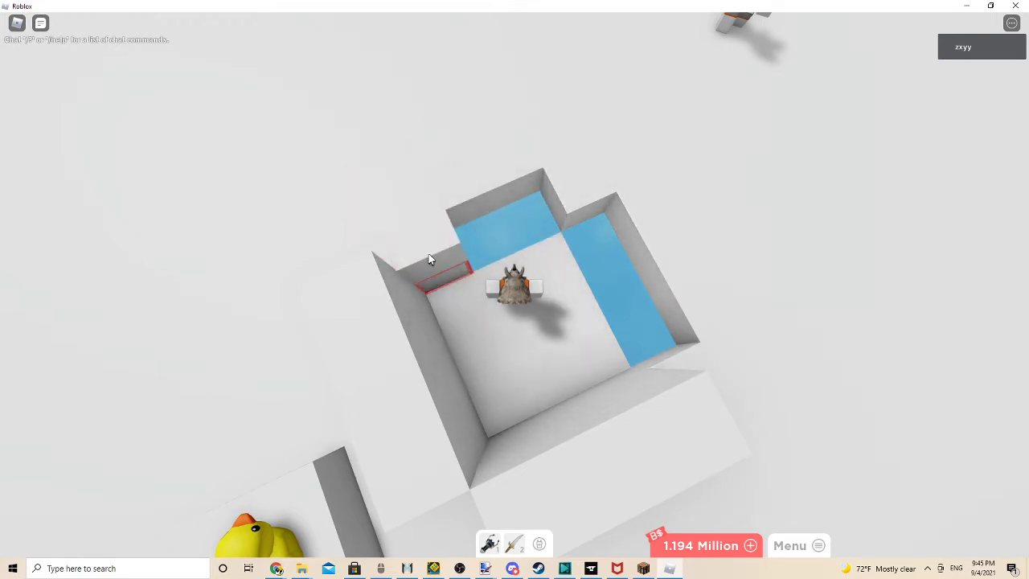
click(434, 390)
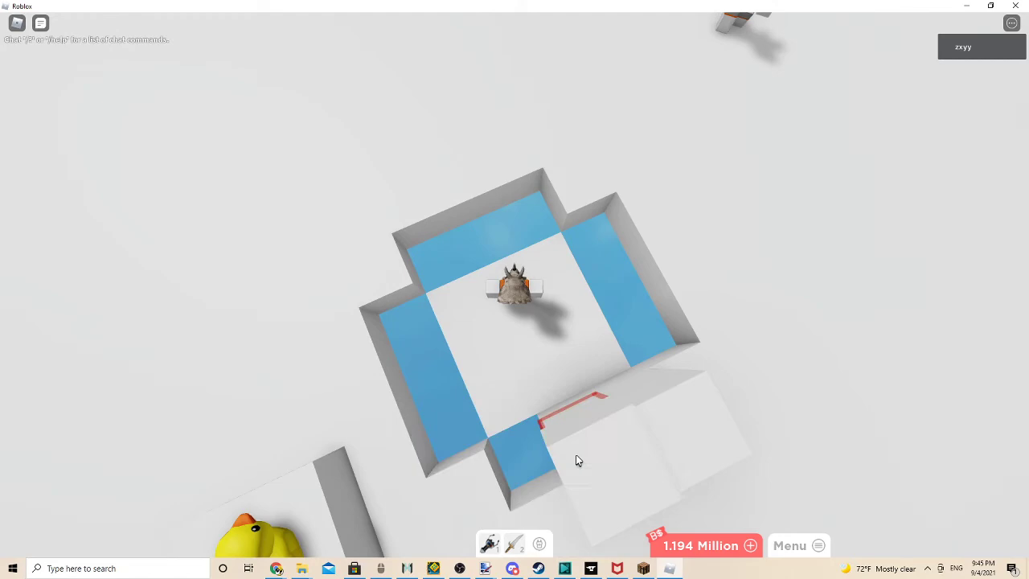
click(612, 416)
scroll(724, 362, up, 5)
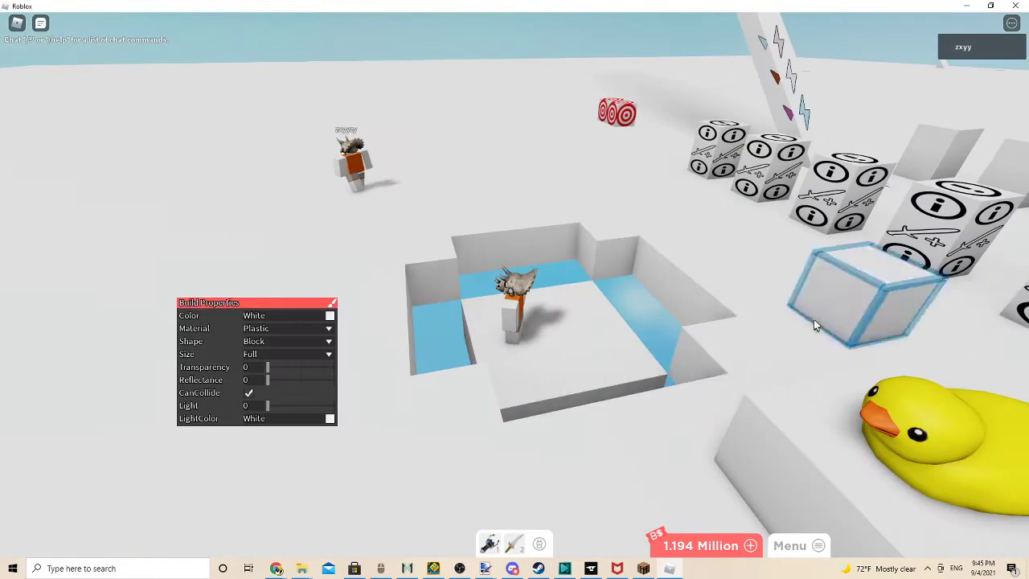
Toggle the building mode and orbit the camera around the box toward the info cubes.
key(1)
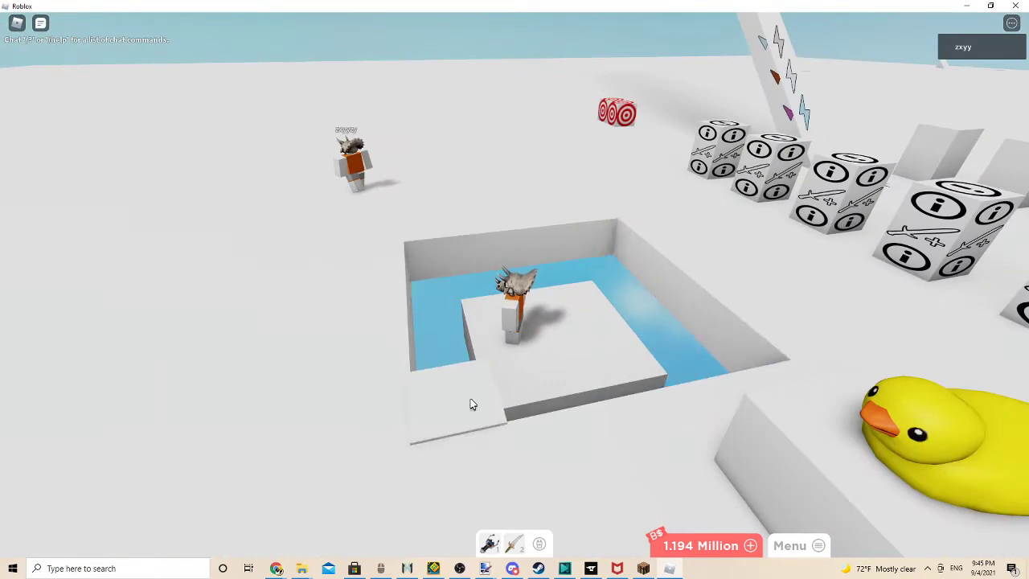
key(1)
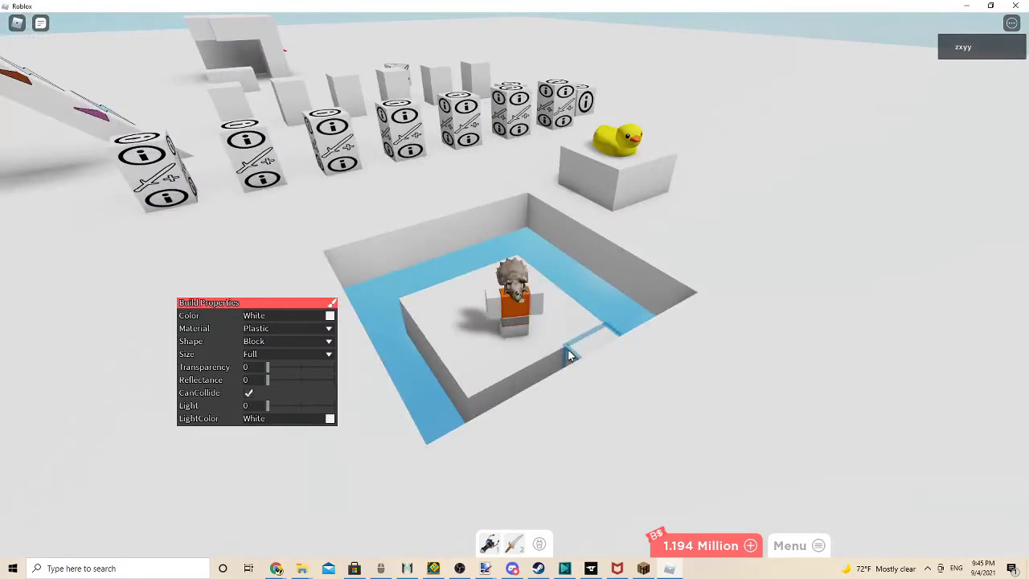
key(Right)
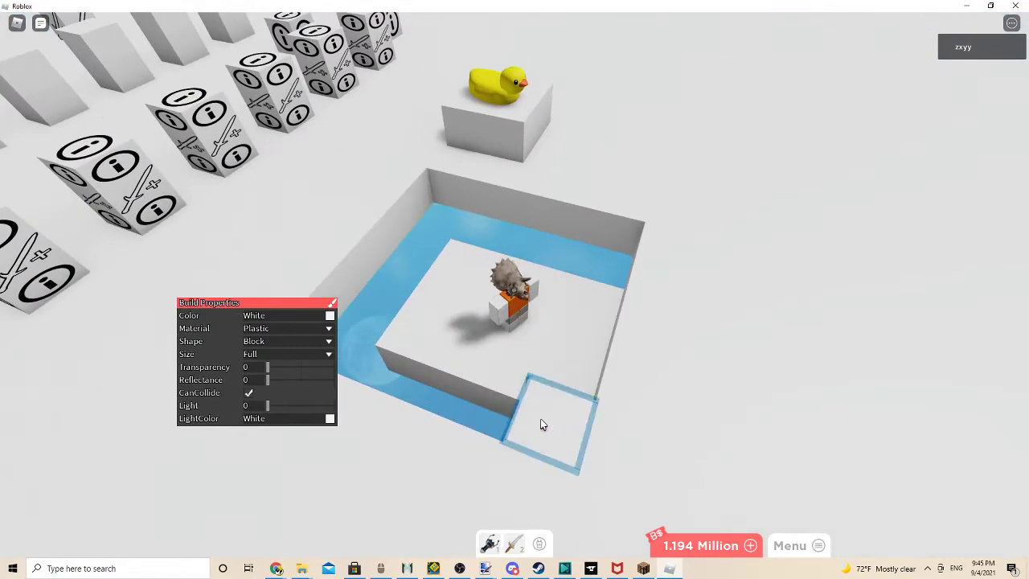
key(Right)
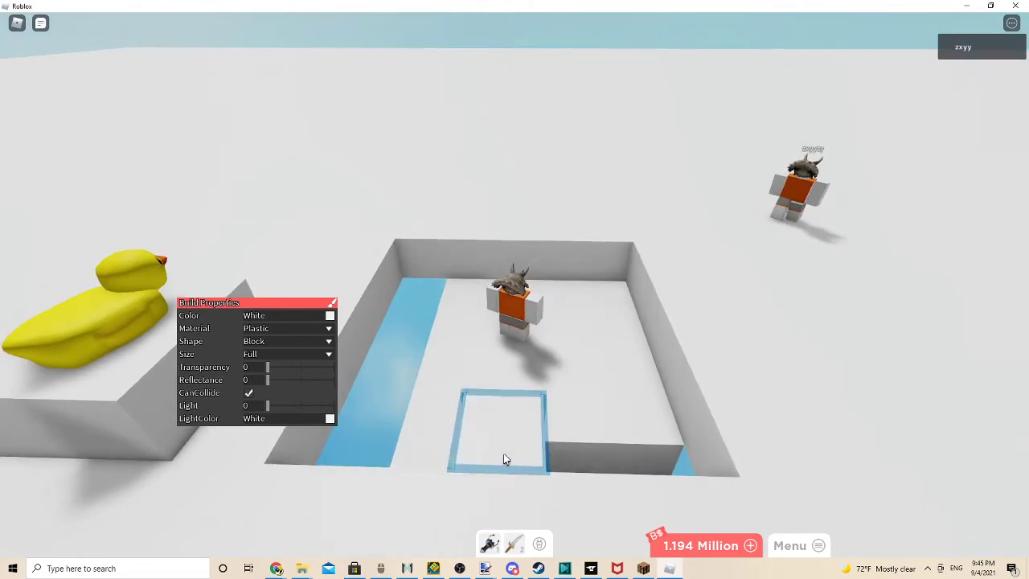
key(Right)
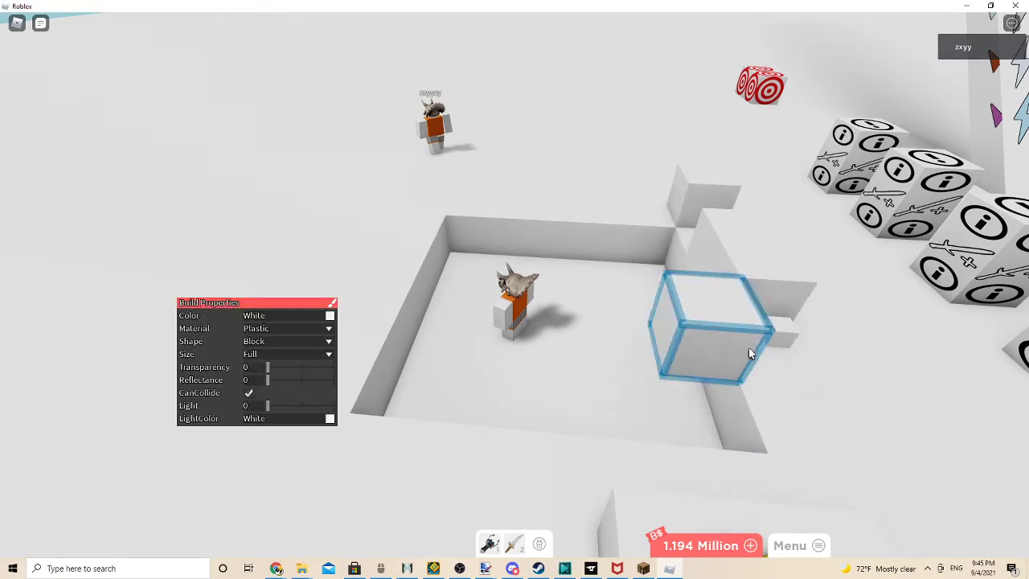
Enter the fill command in chat and fill the first new wall between two corner points.
key(slash)
text(te)
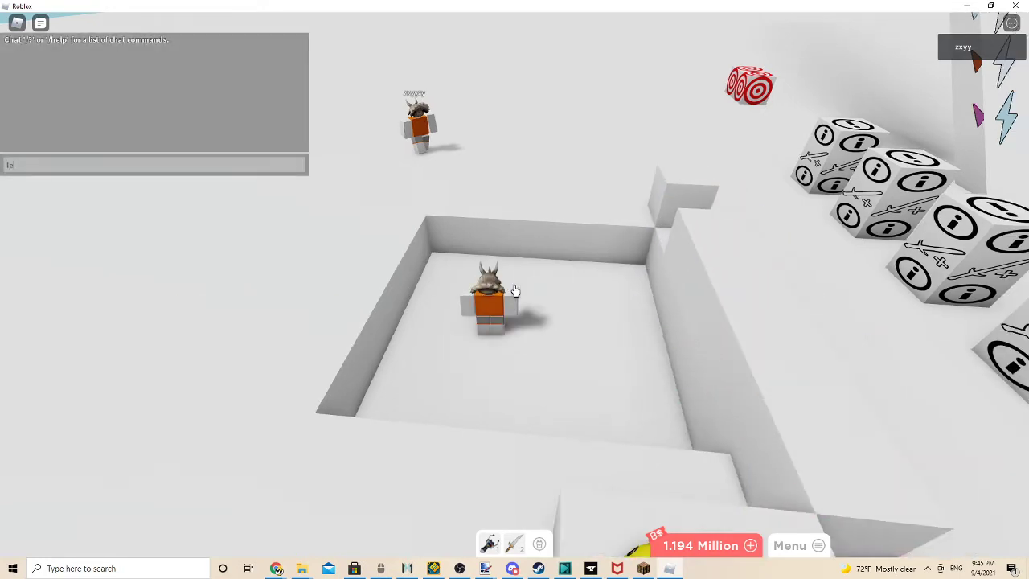
text(zifl)
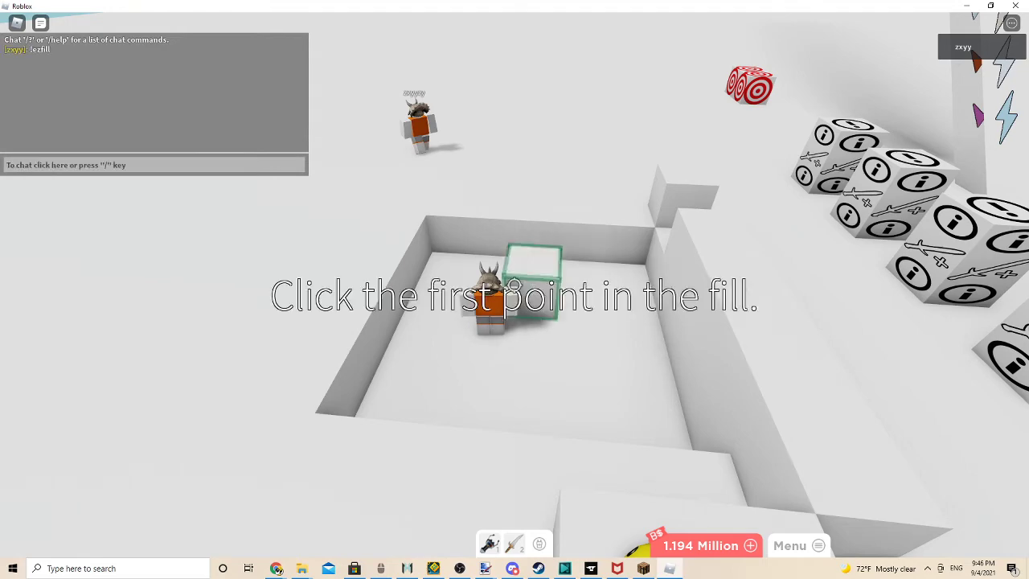
key(Right)
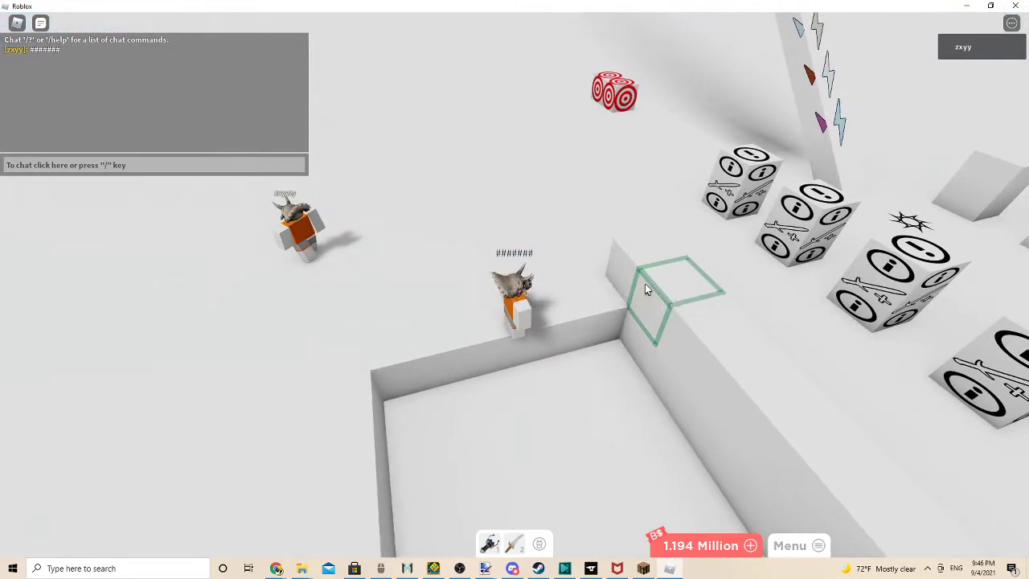
click(645, 283)
click(603, 344)
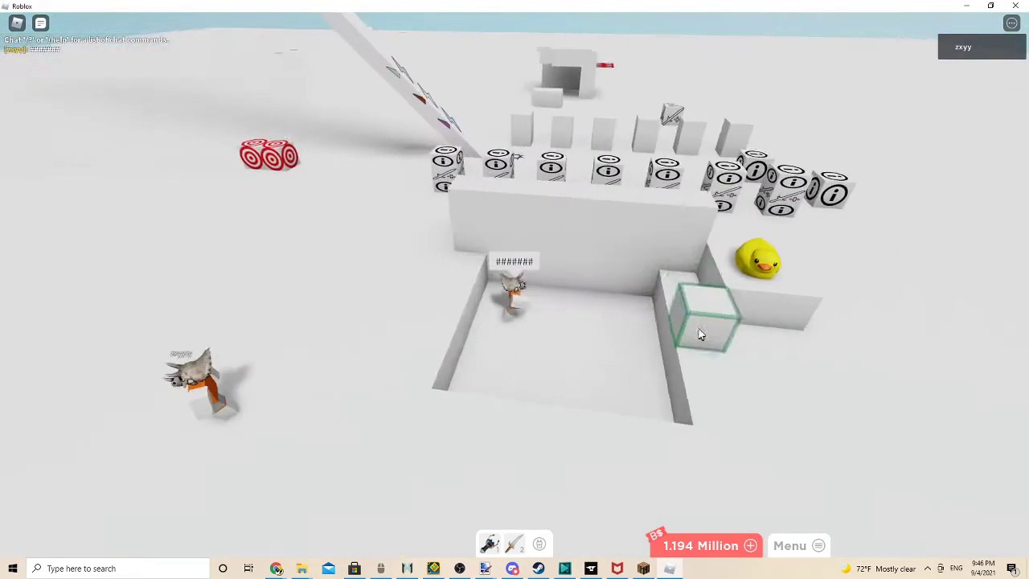
Fill the remaining wall segments including the front wall, then type !exit in chat.
key(d)
click(649, 448)
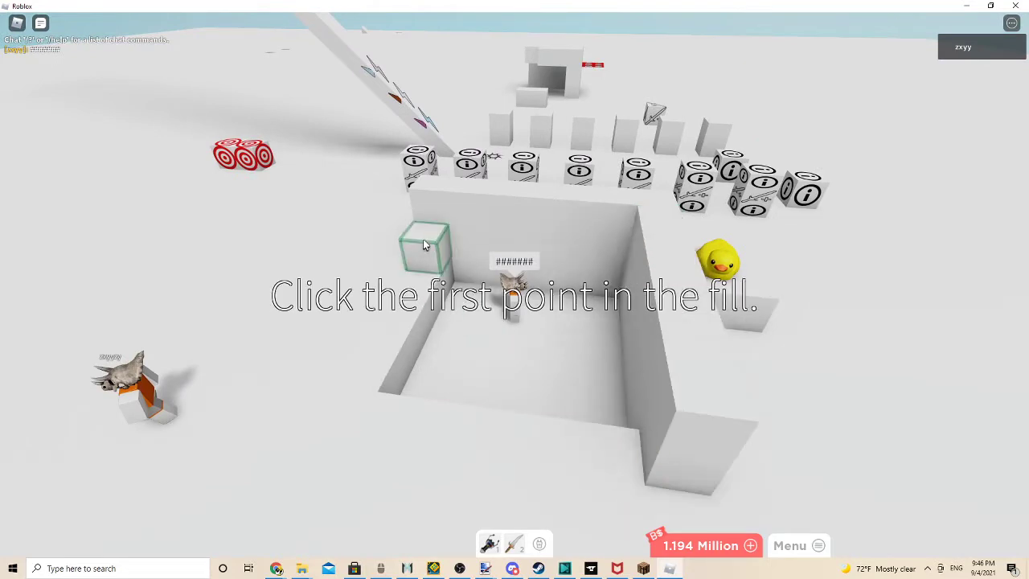
click(407, 351)
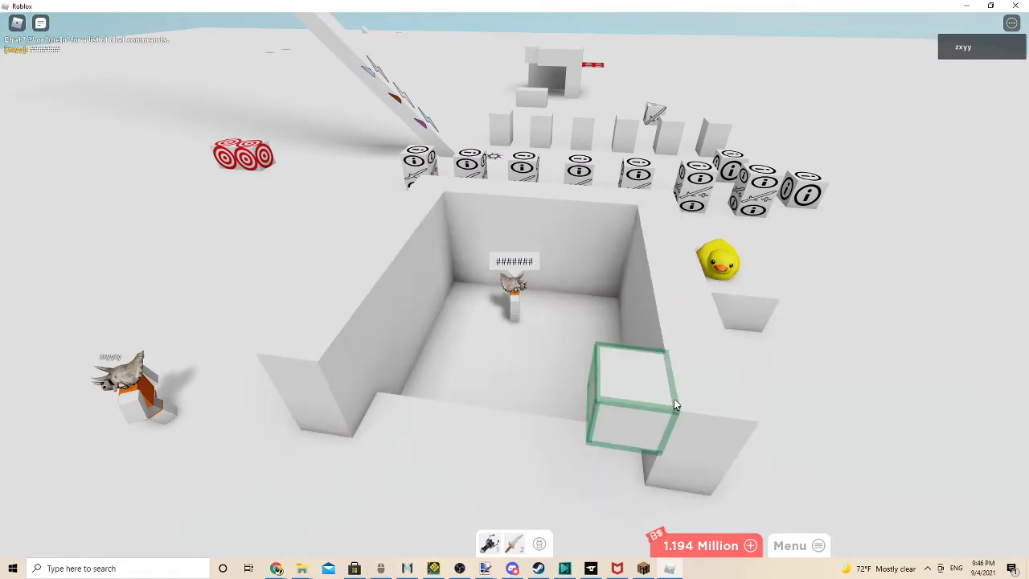
click(391, 426)
key(slash)
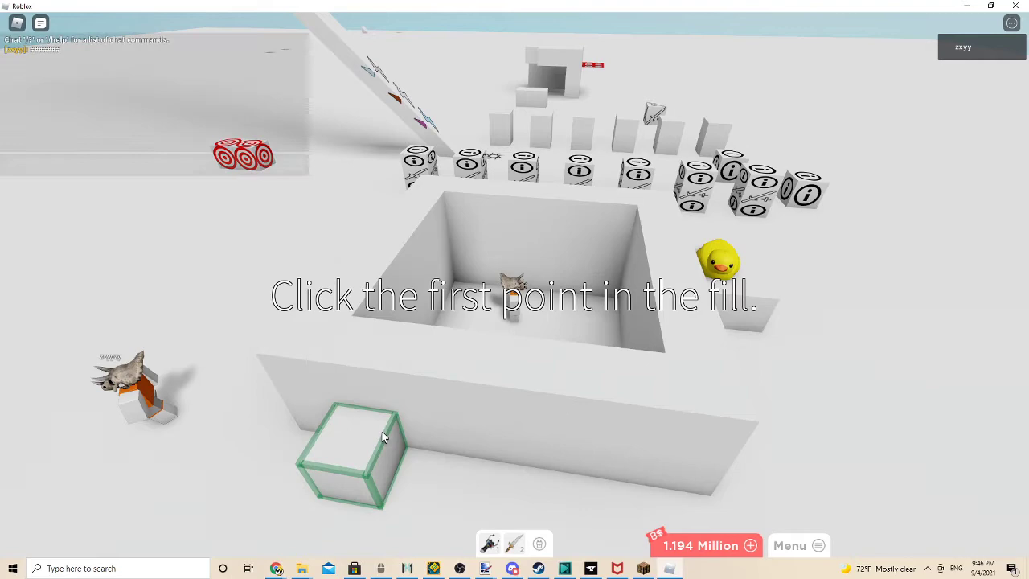
text(lex)
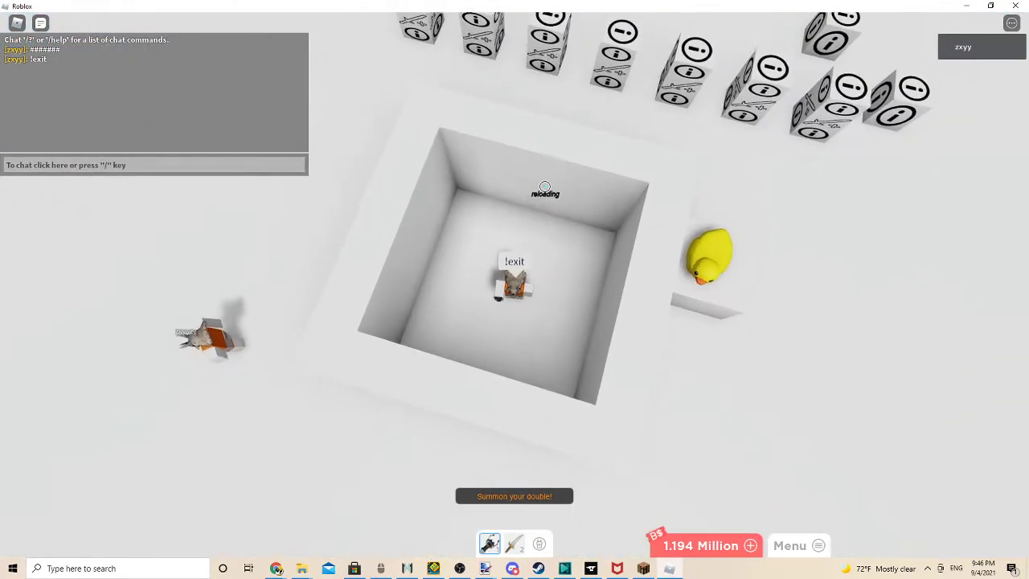
Summon the avatar's double inside the walled box, swing the sword, then switch to Chrome.
click(550, 179)
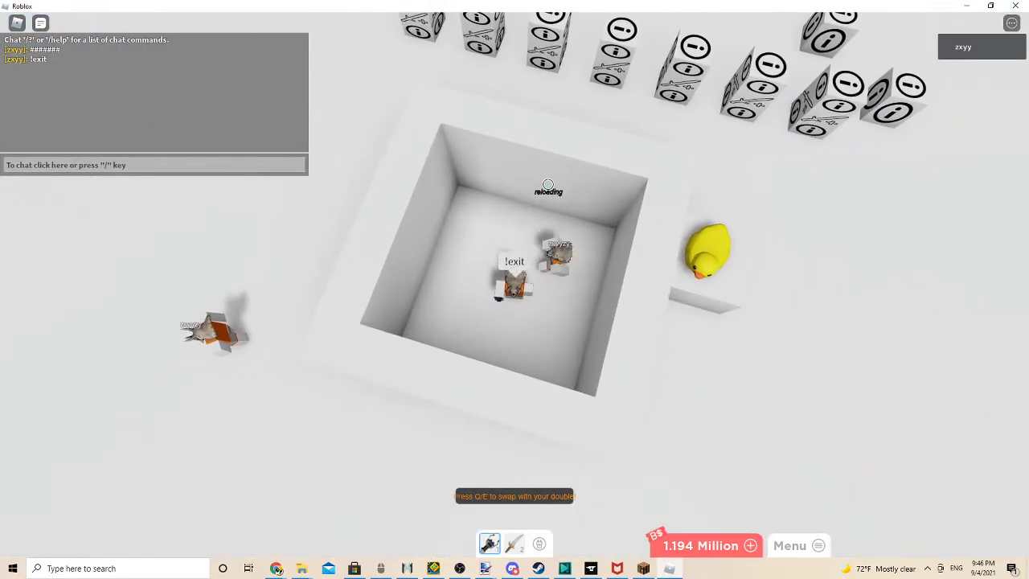
key(2)
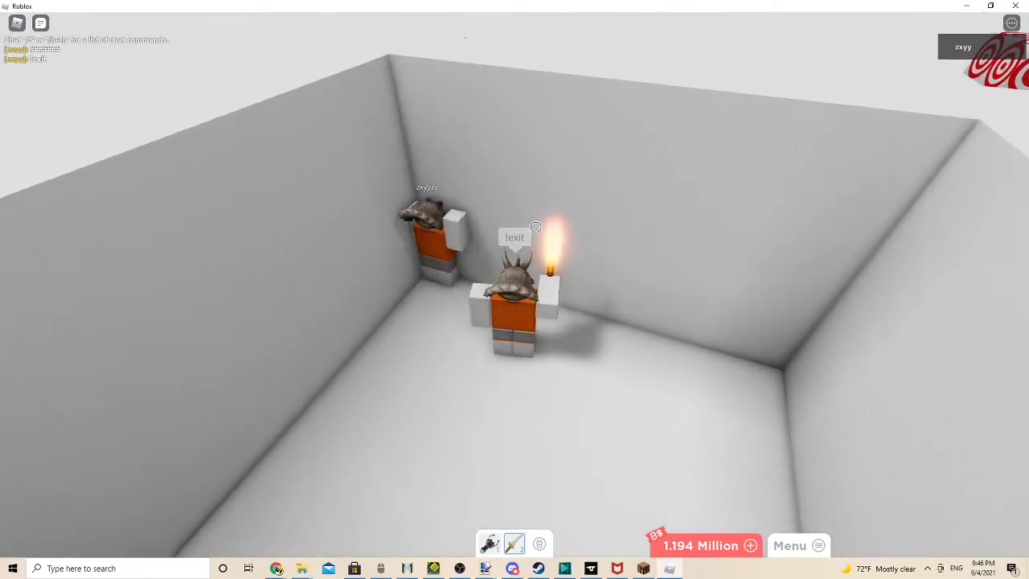
click(535, 227)
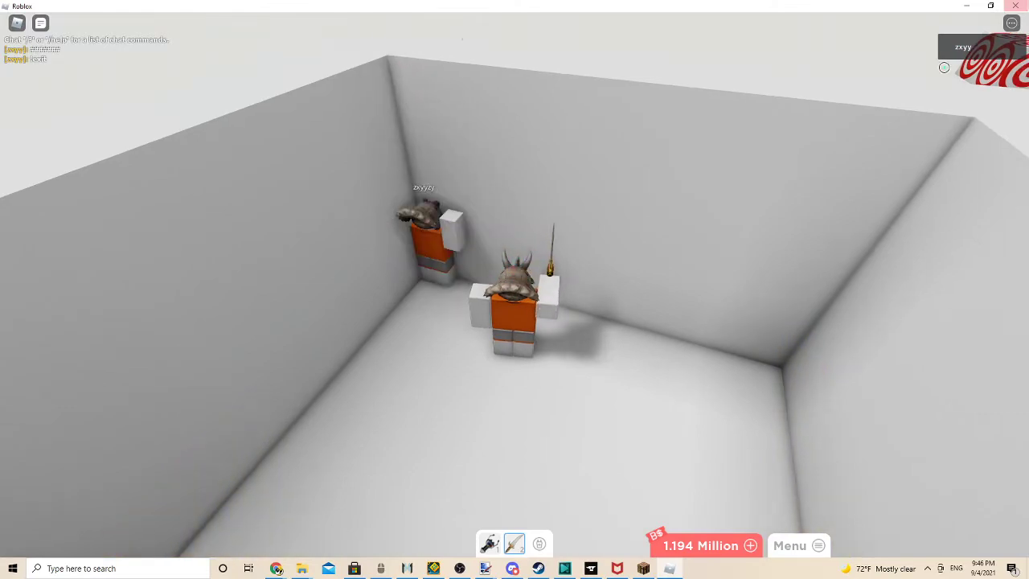
key(alt+Tab)
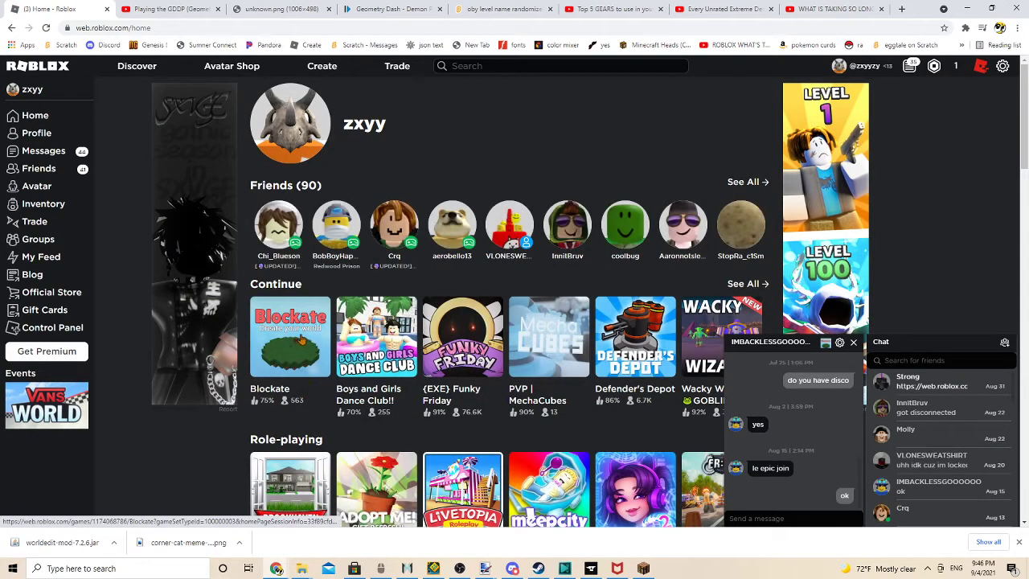
Open the Blockate tile under Continue and press Play to launch it.
click(302, 340)
click(581, 292)
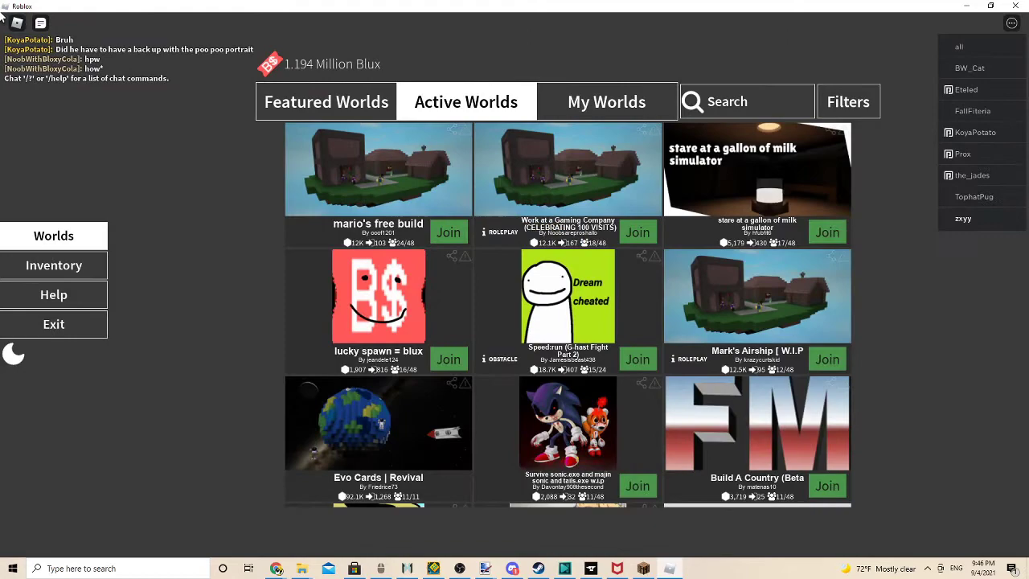
Check My Worlds, then search the public world list for the creator's worlds.
click(626, 119)
scroll(684, 166, down, 10)
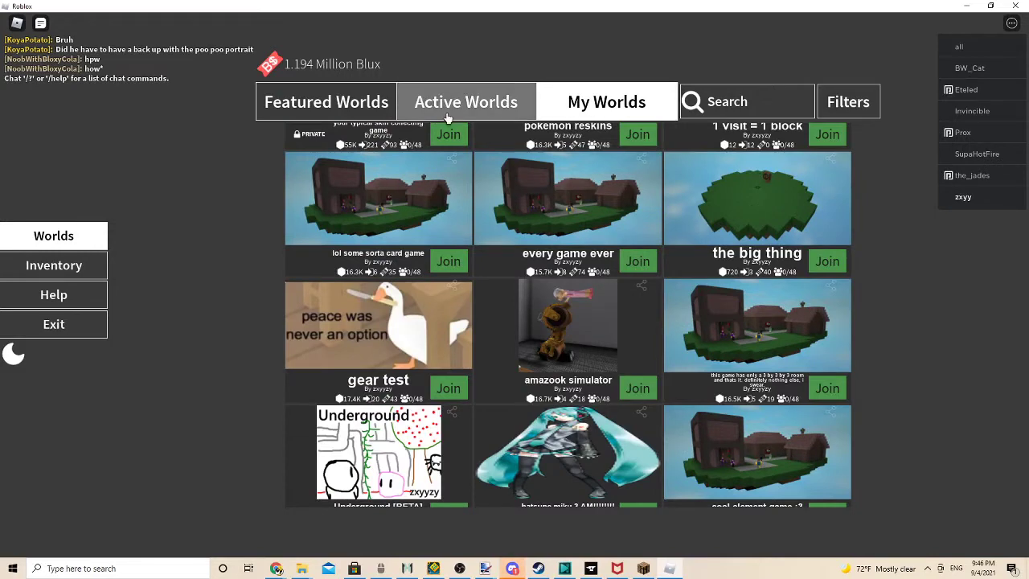
click(447, 117)
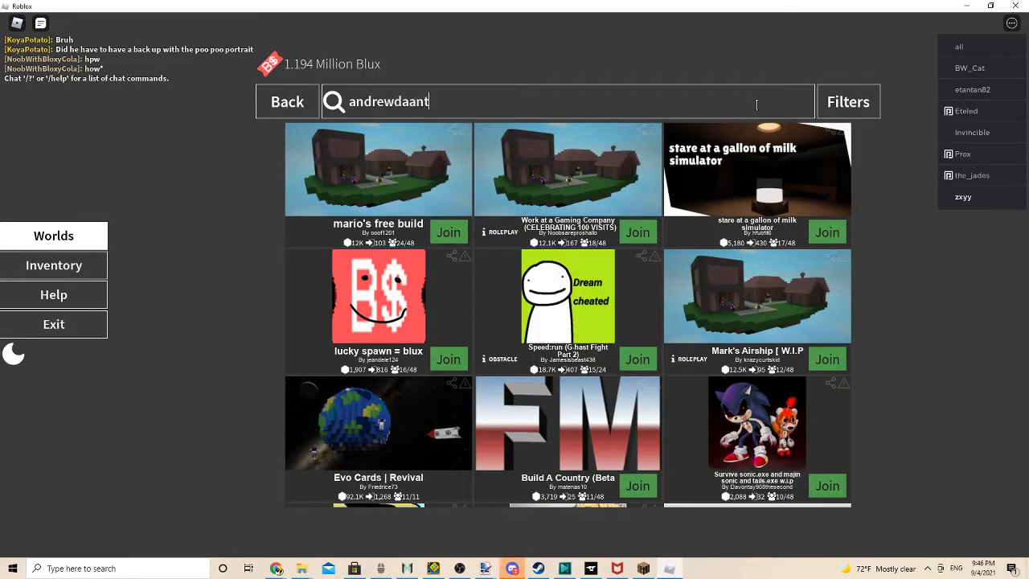
key(Return)
scroll(649, 423, down, 3)
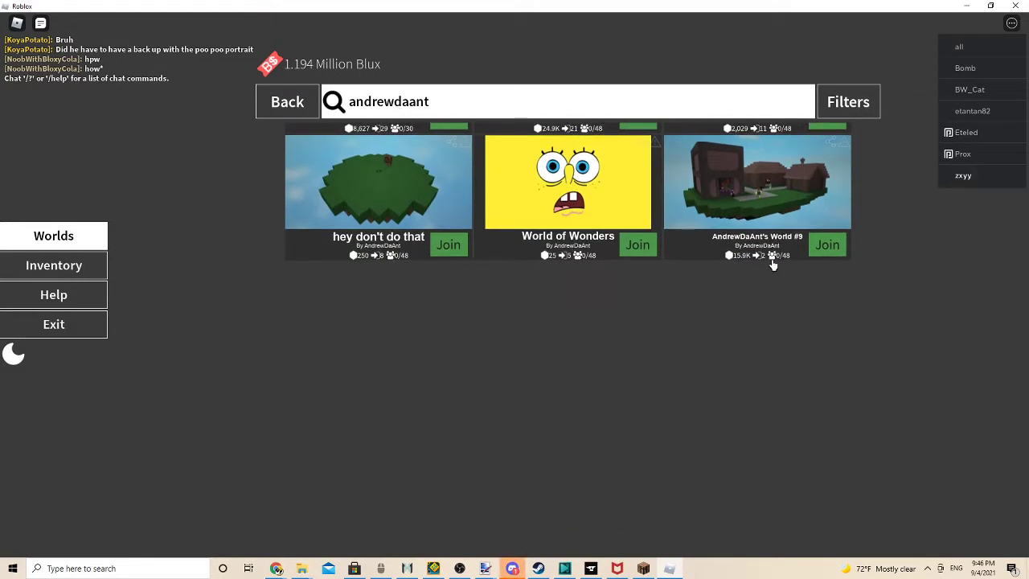
Join the creator's World #9 and return to the loading game.
click(836, 250)
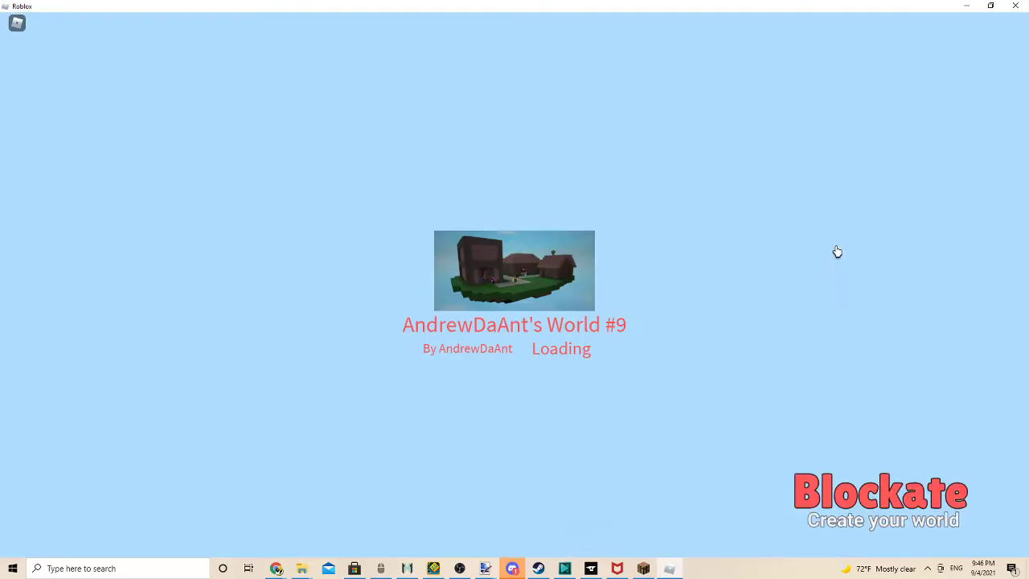
click(515, 570)
click(515, 569)
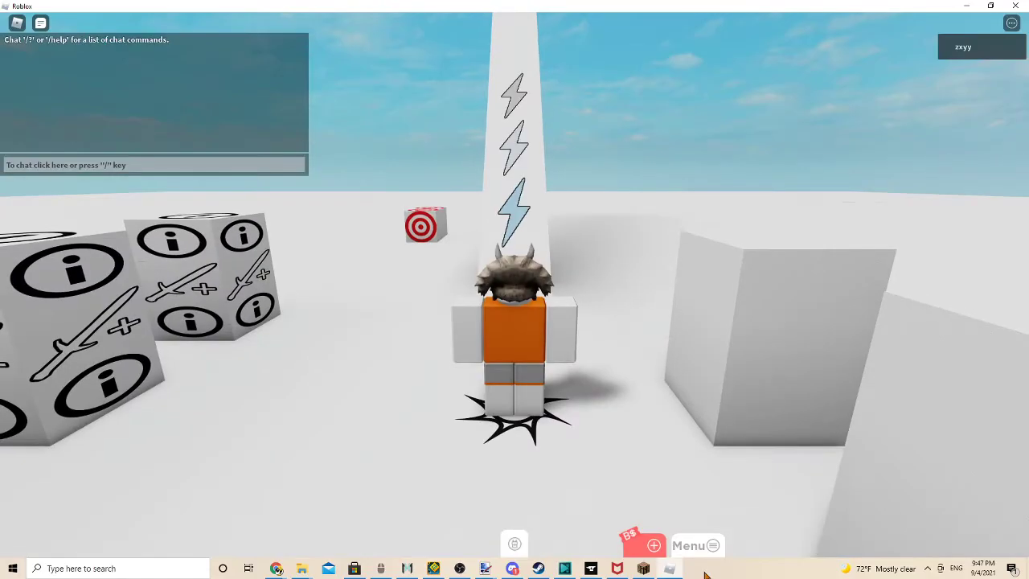
Walk past the info signs to the yellow duck, swap it for the red sword, and swing it dropping into the pit.
key(w)
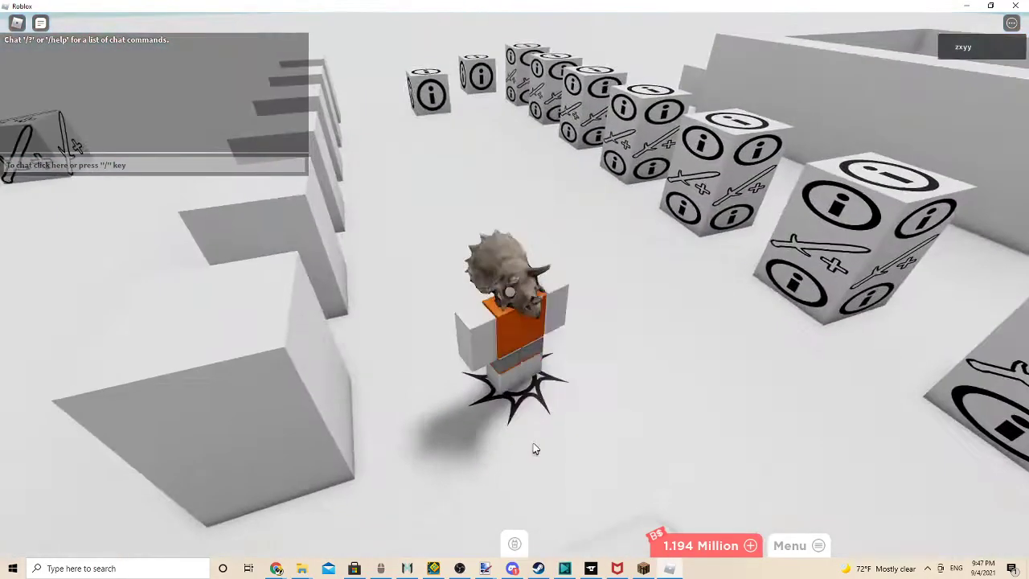
key(shift)
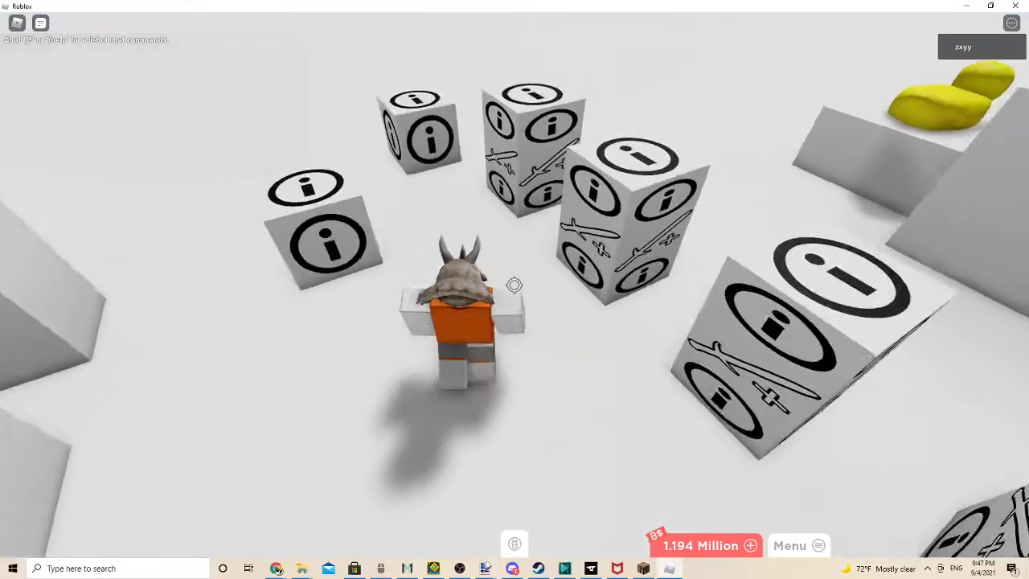
key(w)
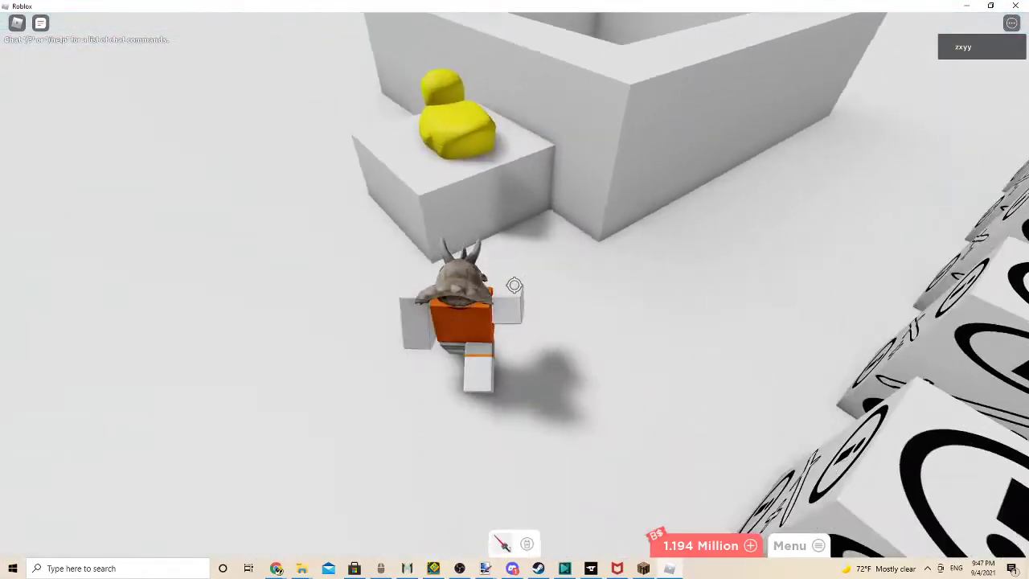
key(1)
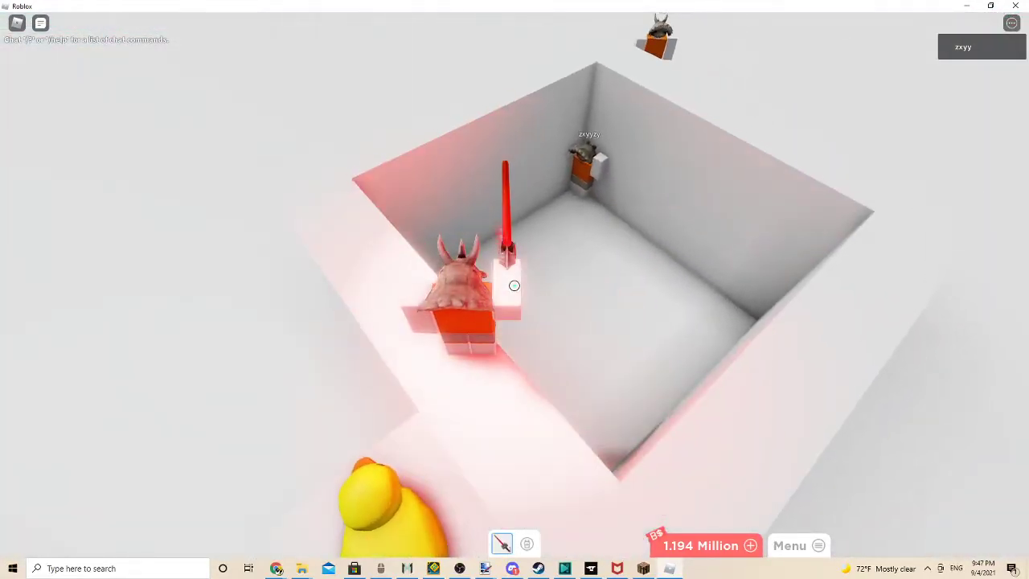
click(514, 286)
key(w)
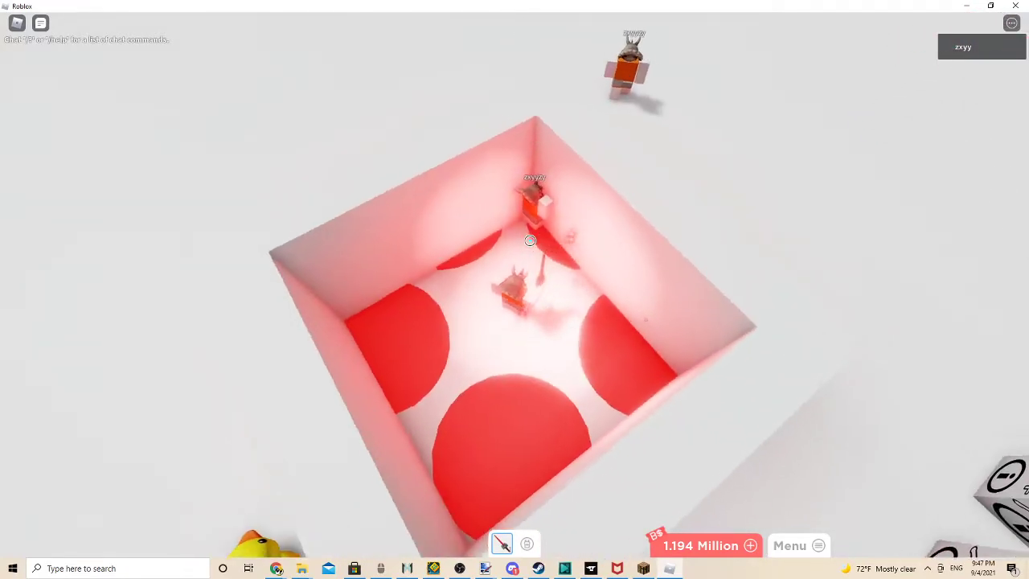
scroll(530, 240, down, 10)
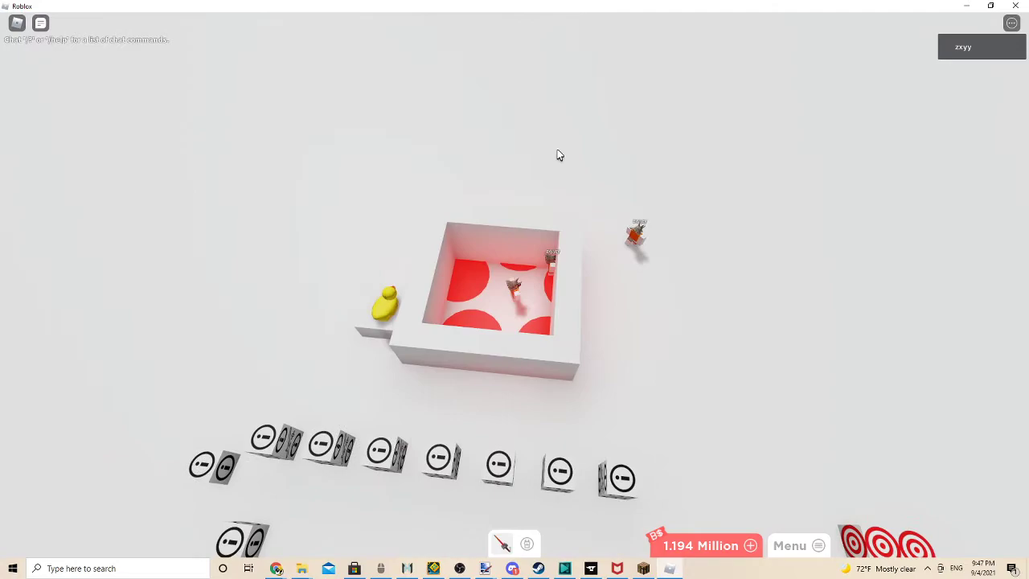
Teleport back into the enclosure with !tp and orbit the camera to look down into the box.
text(!tp)
key(Return)
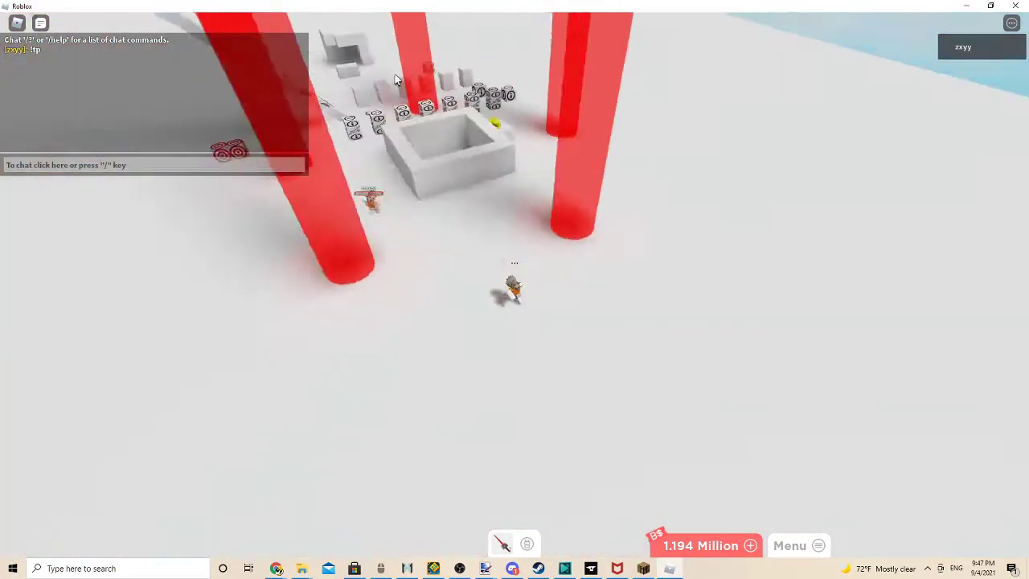
scroll(715, 241, up, 10)
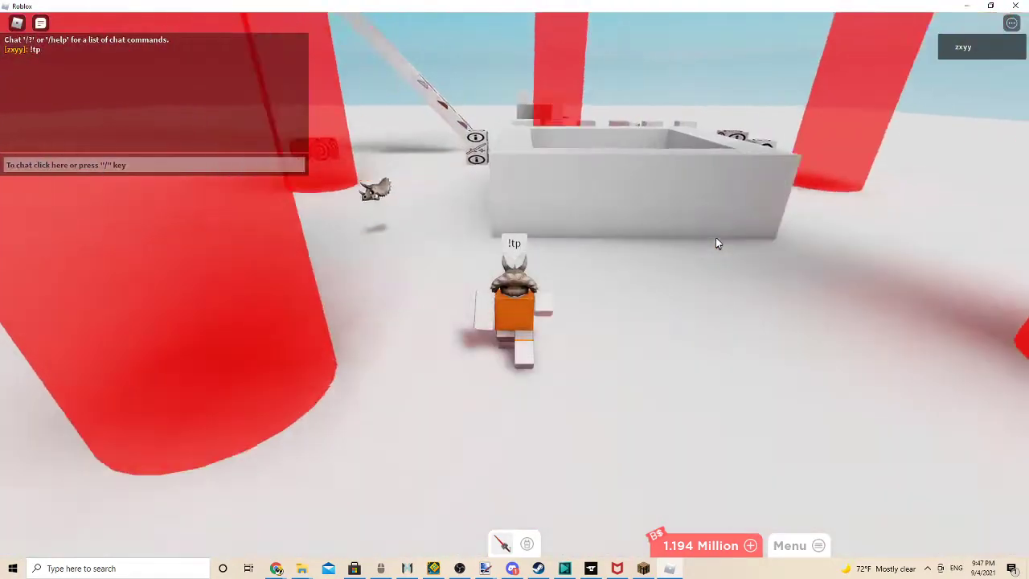
key(Right)
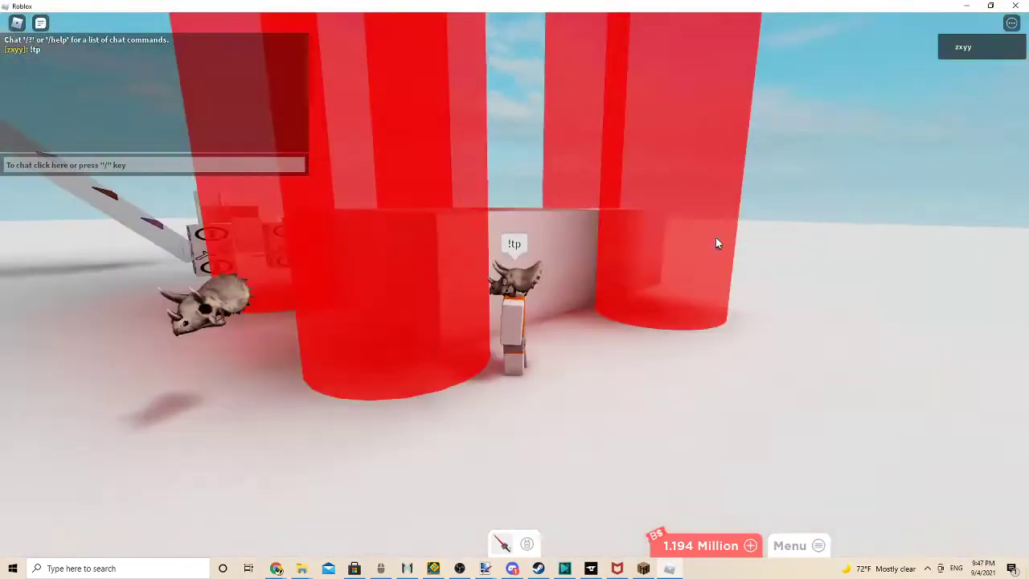
key(Right)
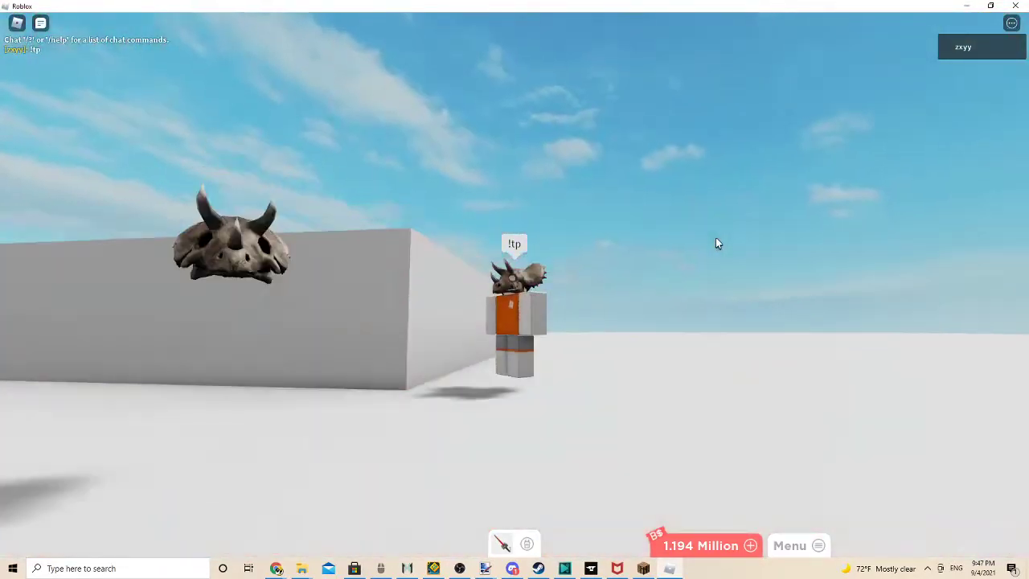
scroll(718, 242, up, 5)
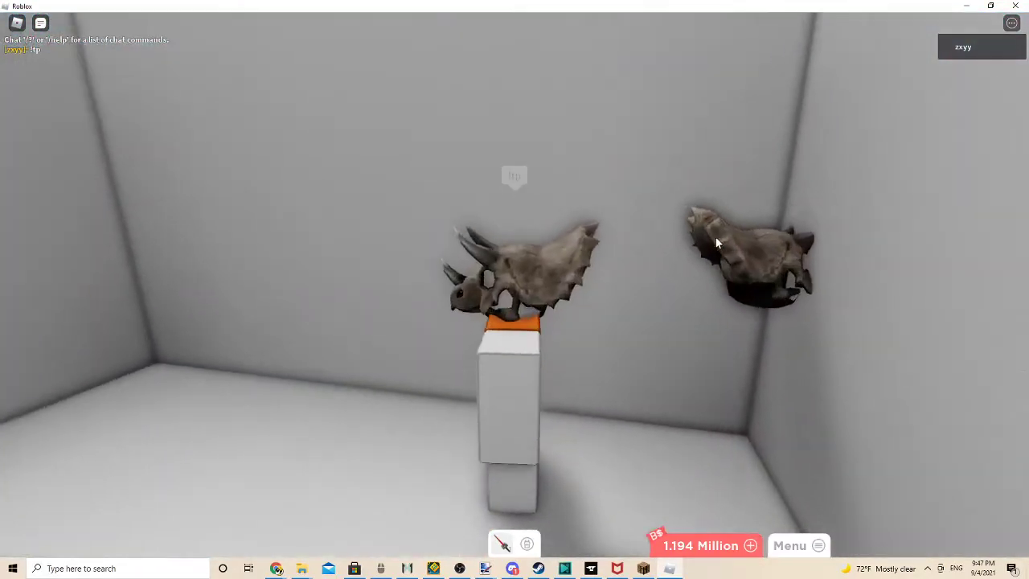
key(Right)
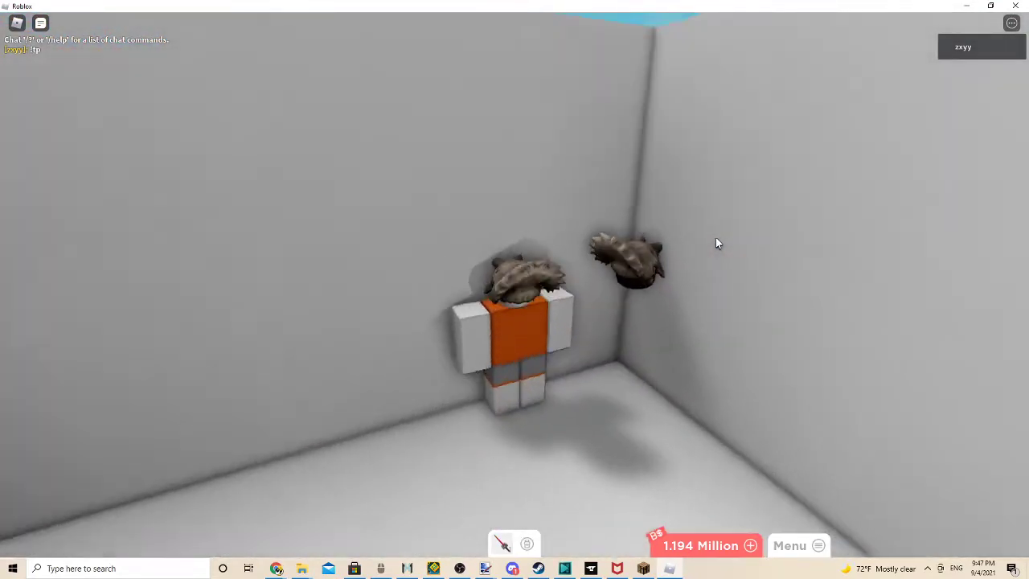
Place a white block over the failed clone in the corner.
click(662, 351)
scroll(647, 348, up, 3)
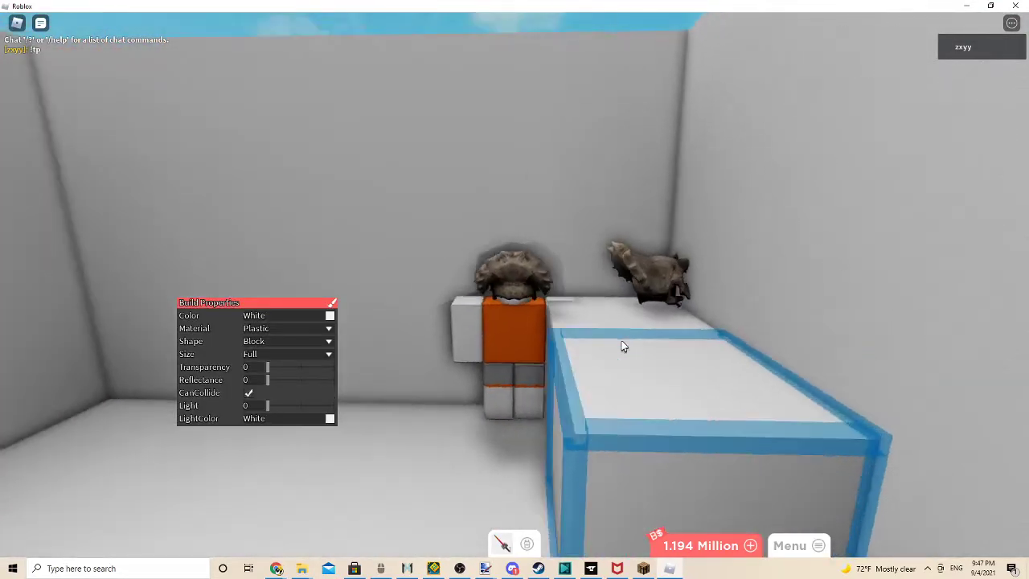
scroll(622, 341, down, 8)
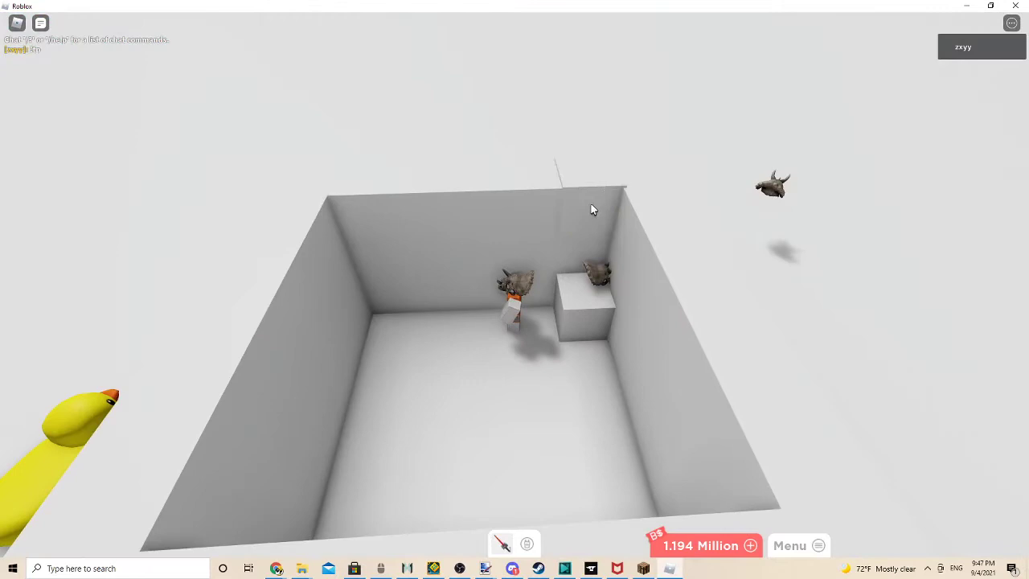
Use the !gui chat command and mark two corners to bulldoze part of the enclosure wall.
key(slash)
text(!gui)
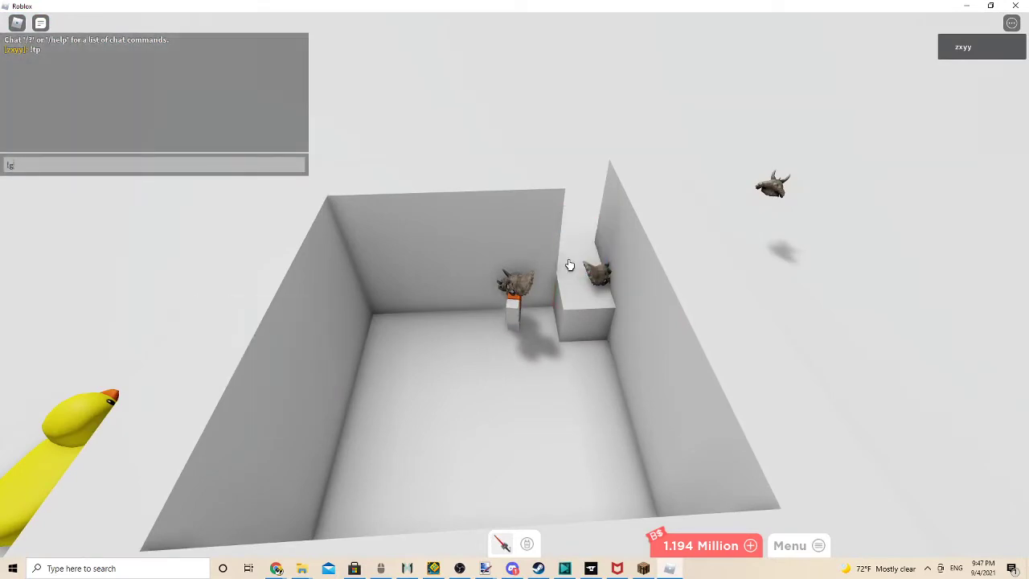
scroll(588, 270, down, 5)
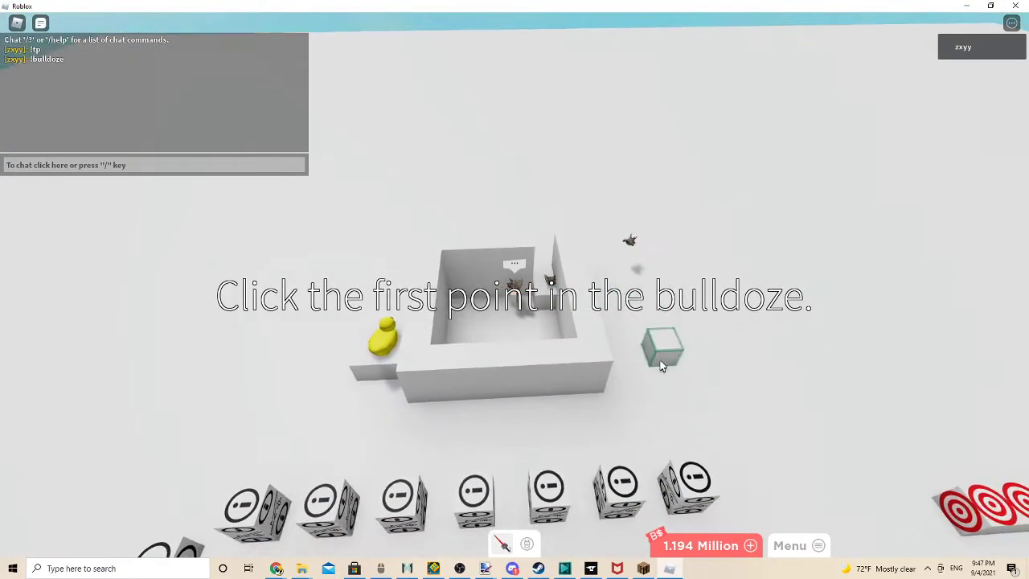
click(629, 408)
scroll(637, 384, up, 4)
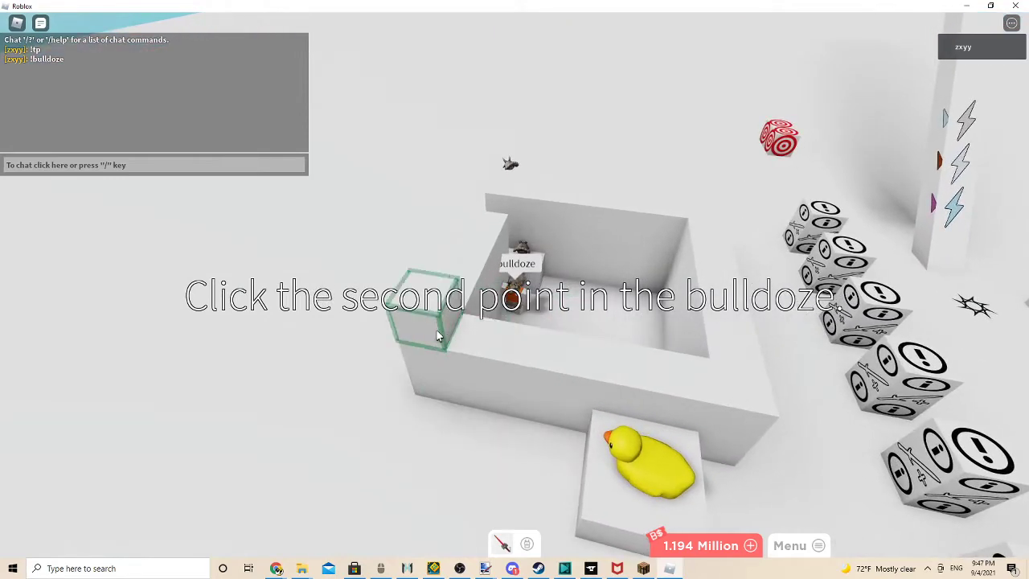
click(583, 298)
scroll(584, 298, up, 4)
Send !fill and mark two corners to fill a block over the failed clone.
key(slash)
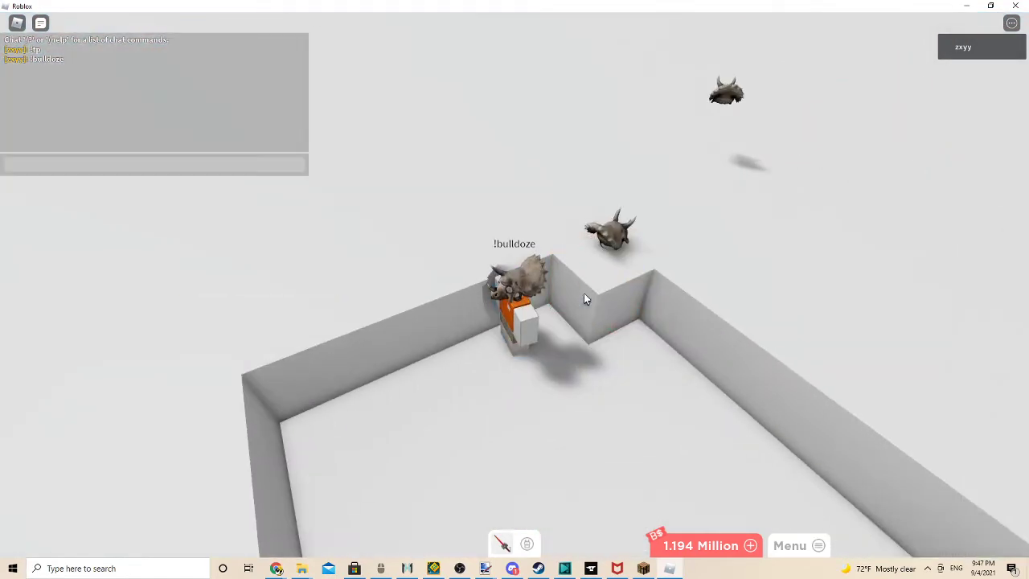
text(!fill)
key(Return)
scroll(517, 392, down, 3)
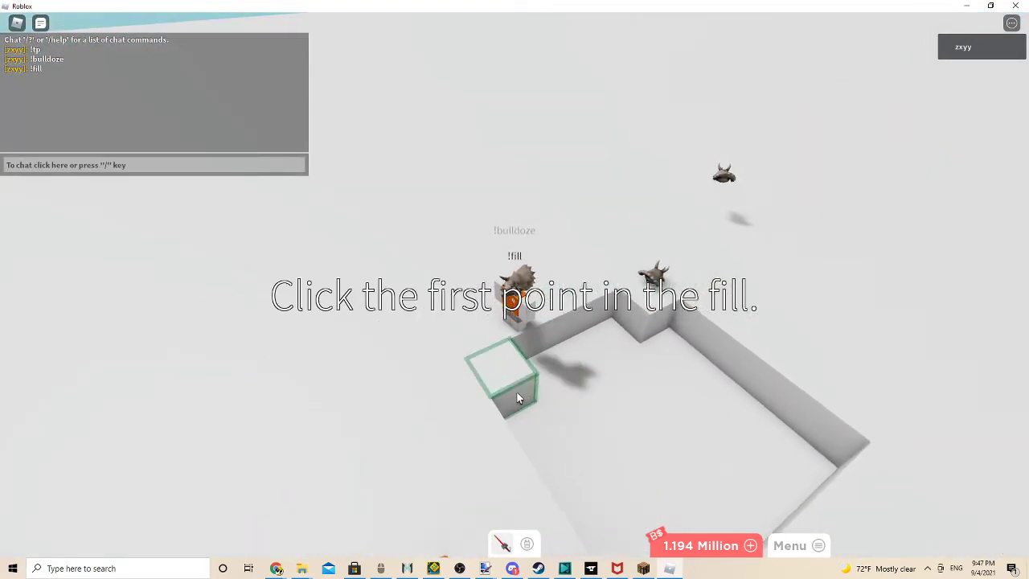
click(517, 392)
scroll(665, 399, up, 5)
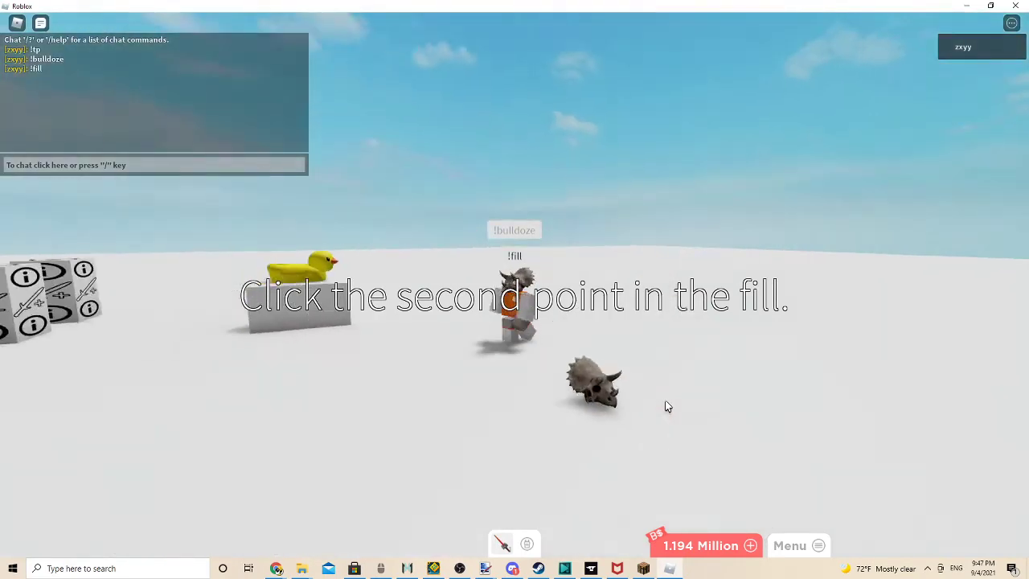
scroll(665, 400, up, 3)
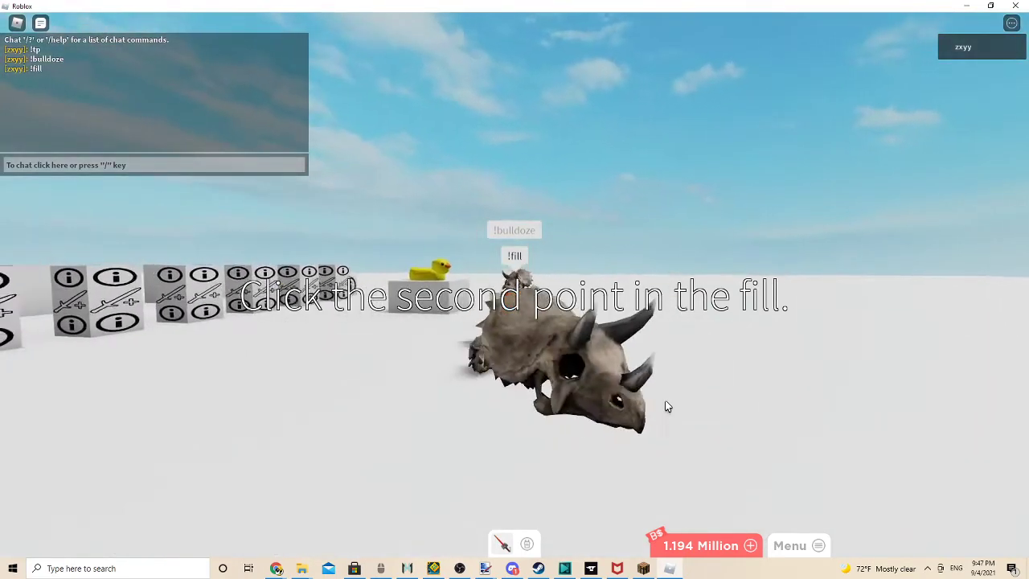
click(665, 400)
Bring up the reset-character confirmation from the game menu.
key(shift)
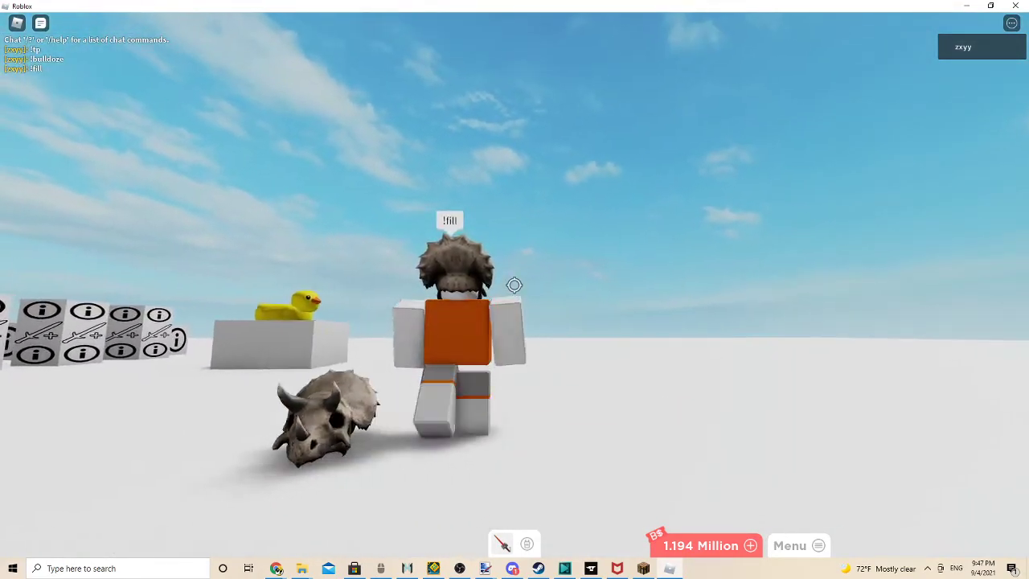
scroll(515, 284, down, 5)
key(Escape)
key(r)
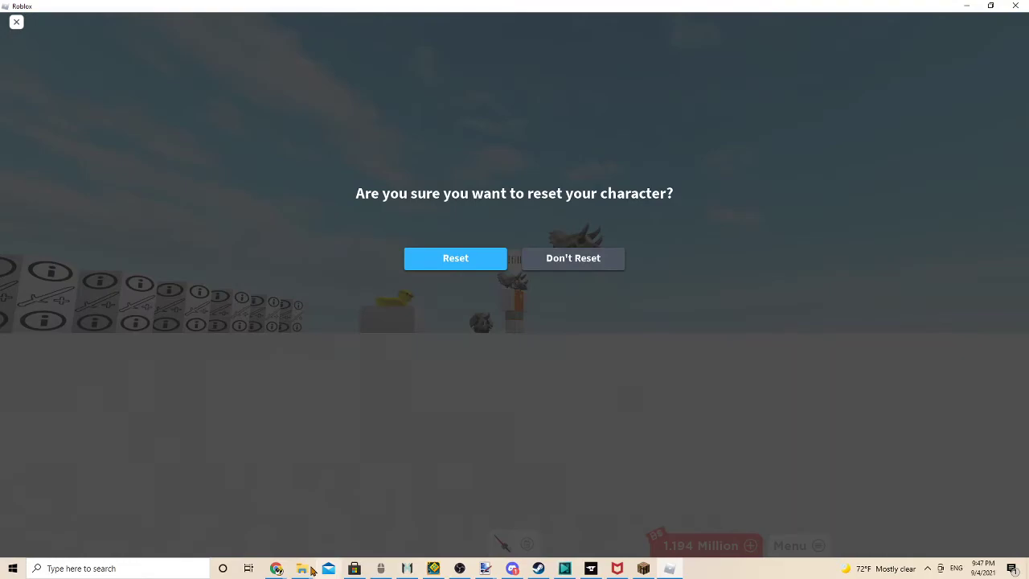
Check the saved outfits under Characters > Creations in Chrome, then return to the game.
click(266, 549)
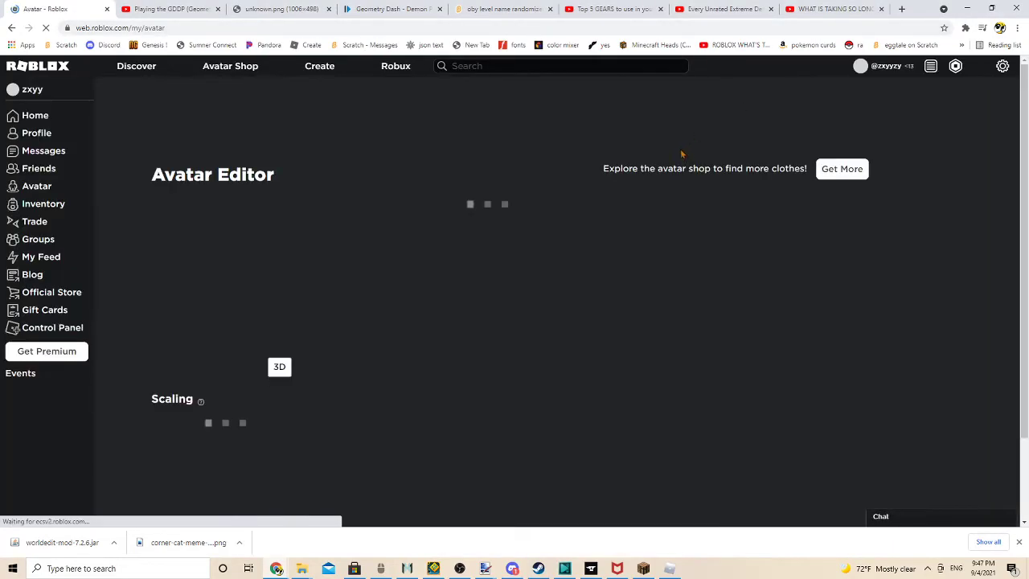
mouse_move(682, 207)
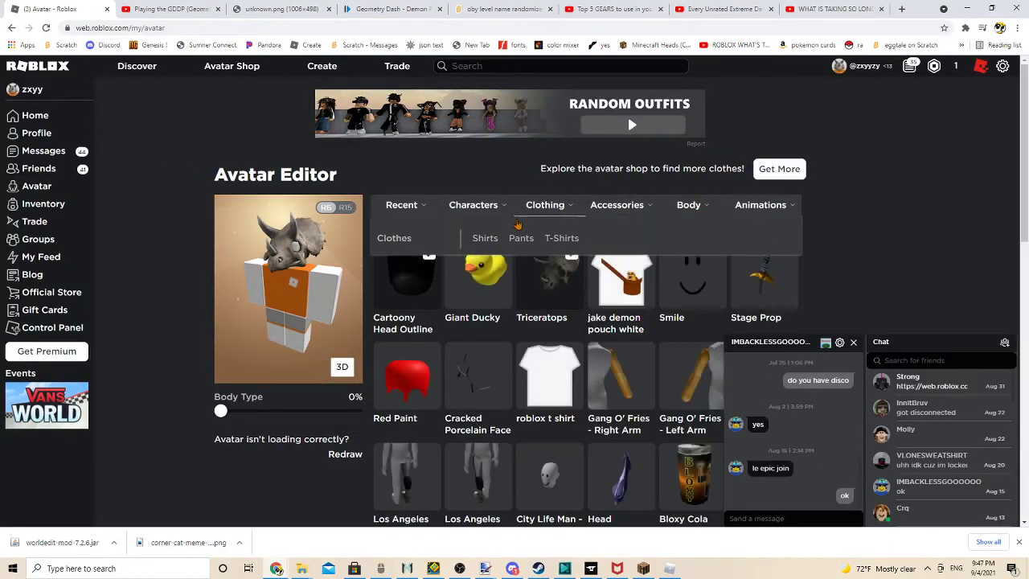
click(442, 233)
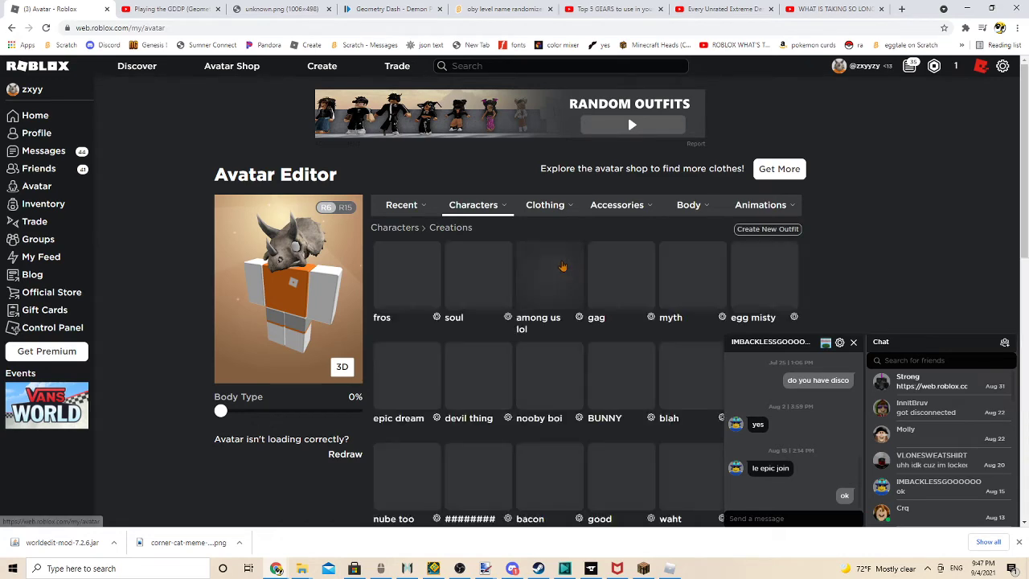
click(670, 570)
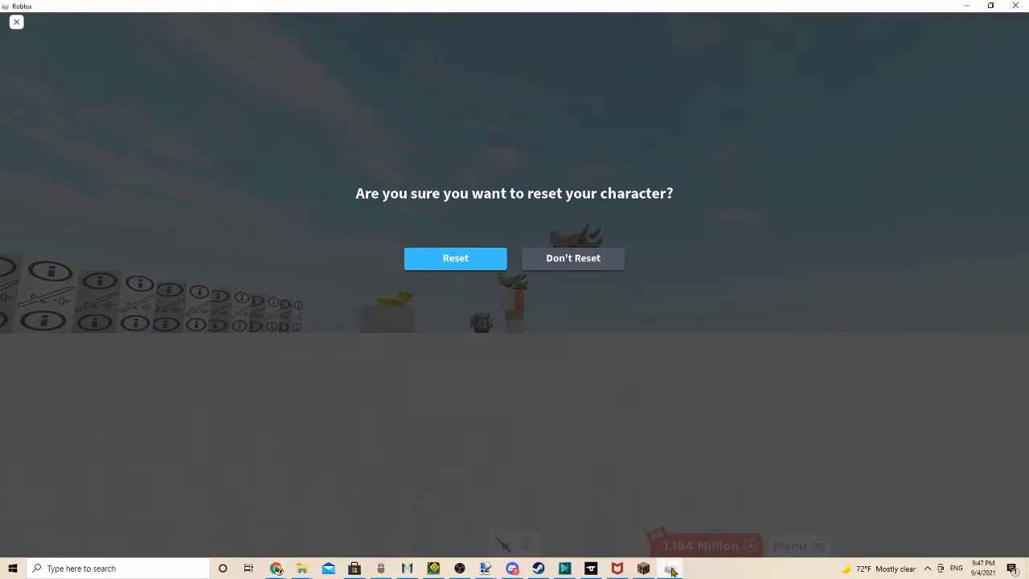
Confirm the character reset, orbit the camera overhead, and switch into building mode.
key(Escape)
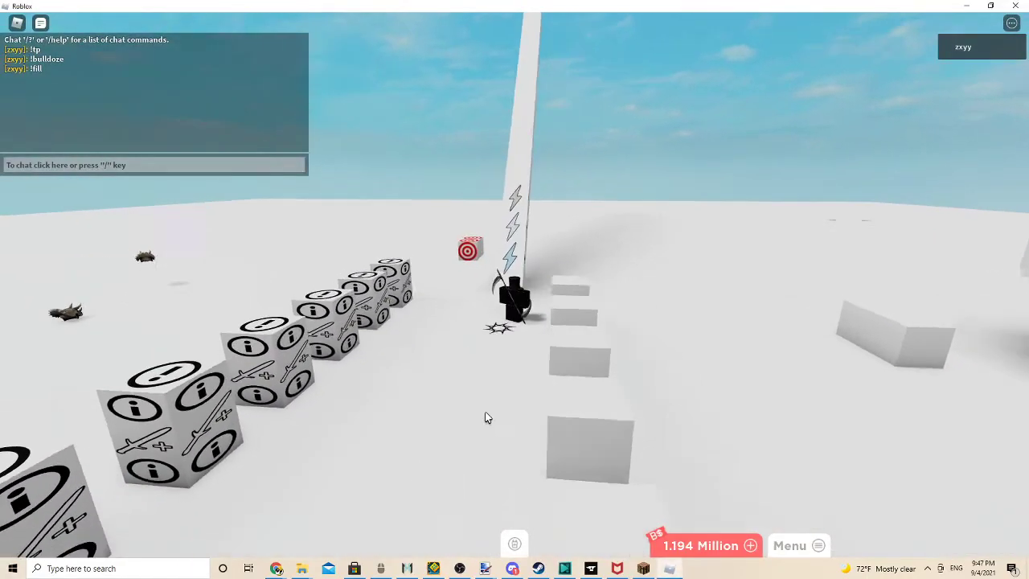
drag(485, 411, 528, 278)
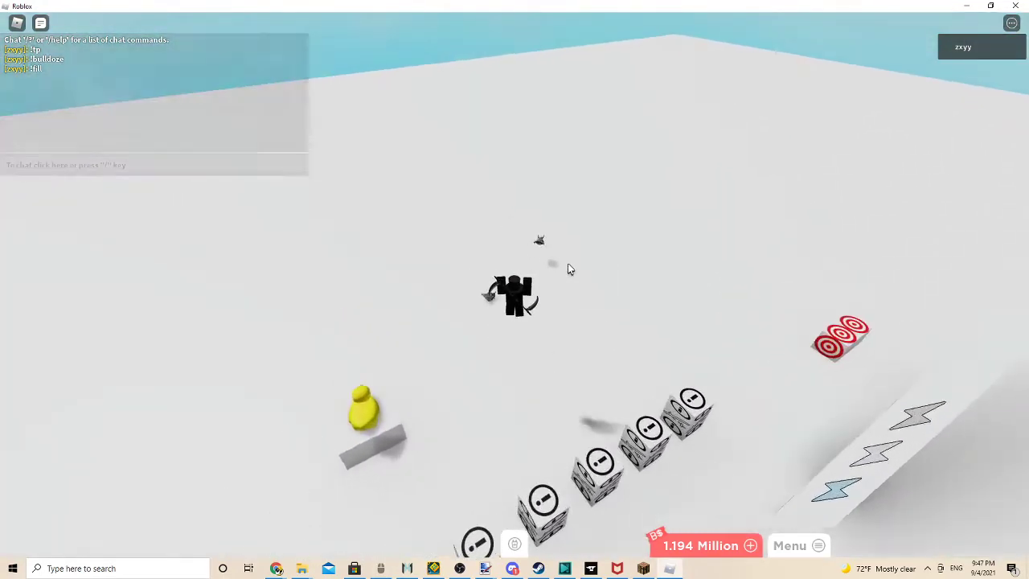
scroll(568, 263, up, 5)
key(1)
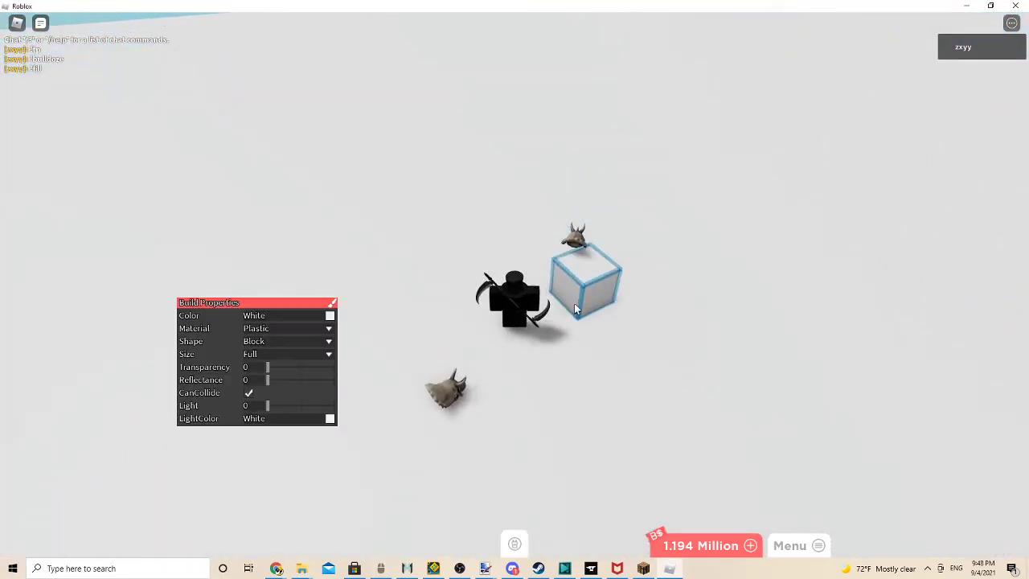
mouse_move(593, 281)
mouse_down()
mouse_move(609, 245)
mouse_move(629, 276)
mouse_move(654, 234)
mouse_up()
Leave building mode, equip the scythe, and walk the character around the area.
key(1)
key(2)
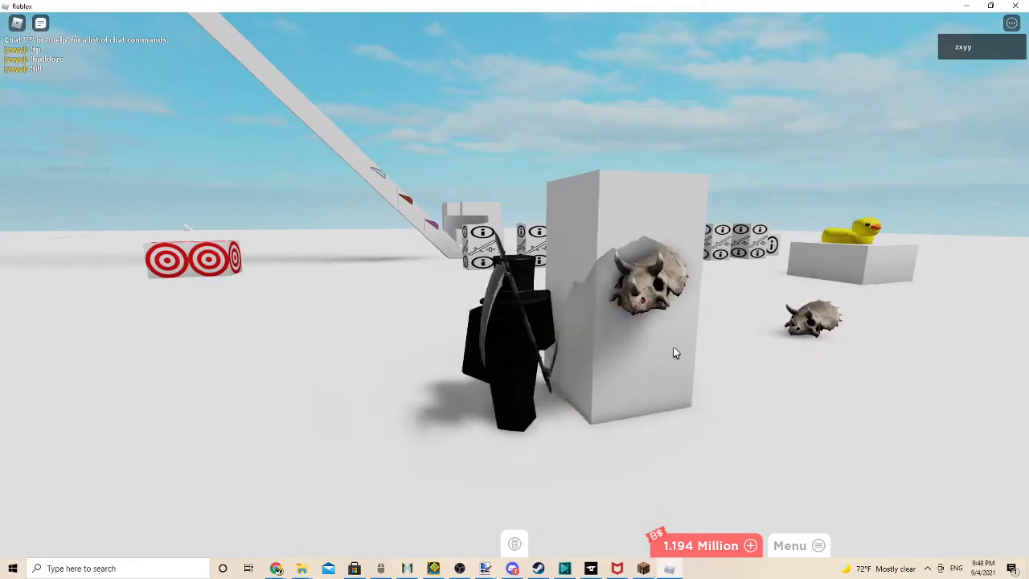
key(a)
key(w)
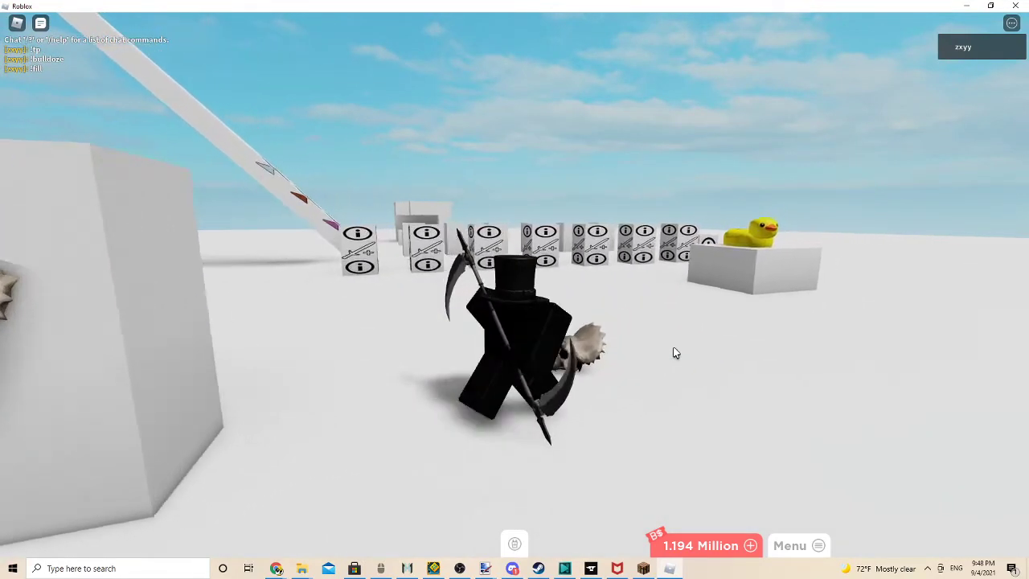
key(s)
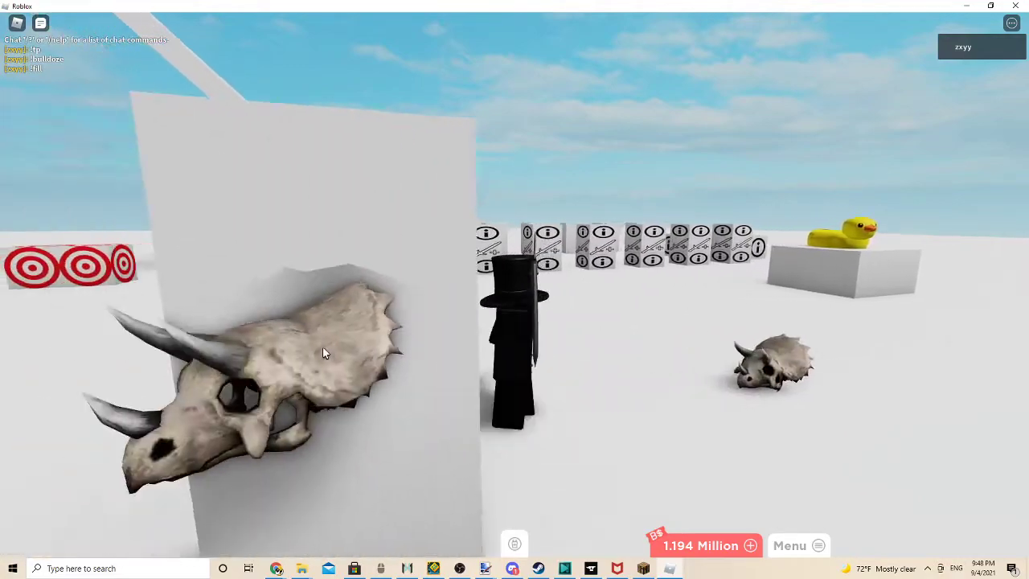
key(1)
key(2)
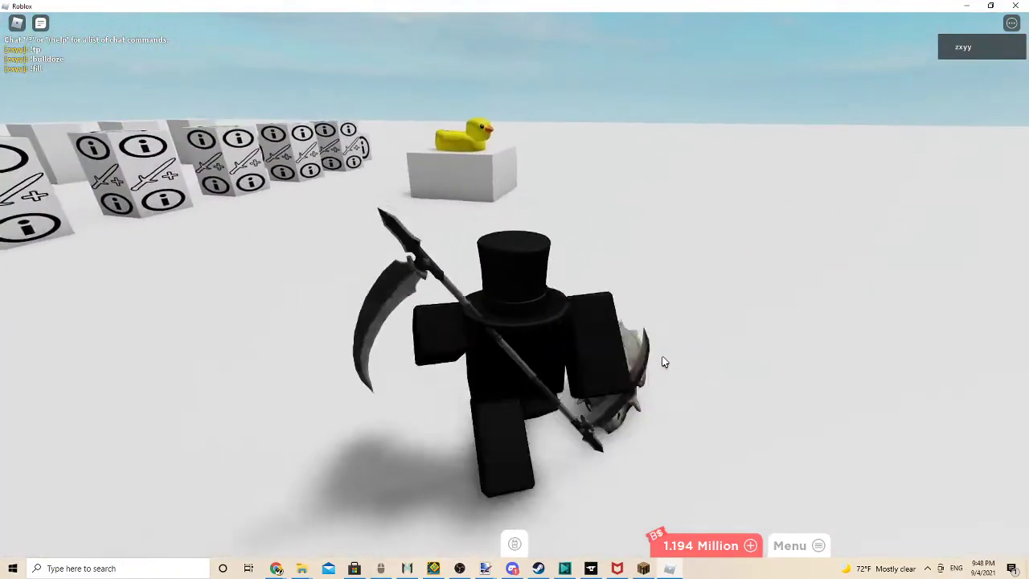
key(s)
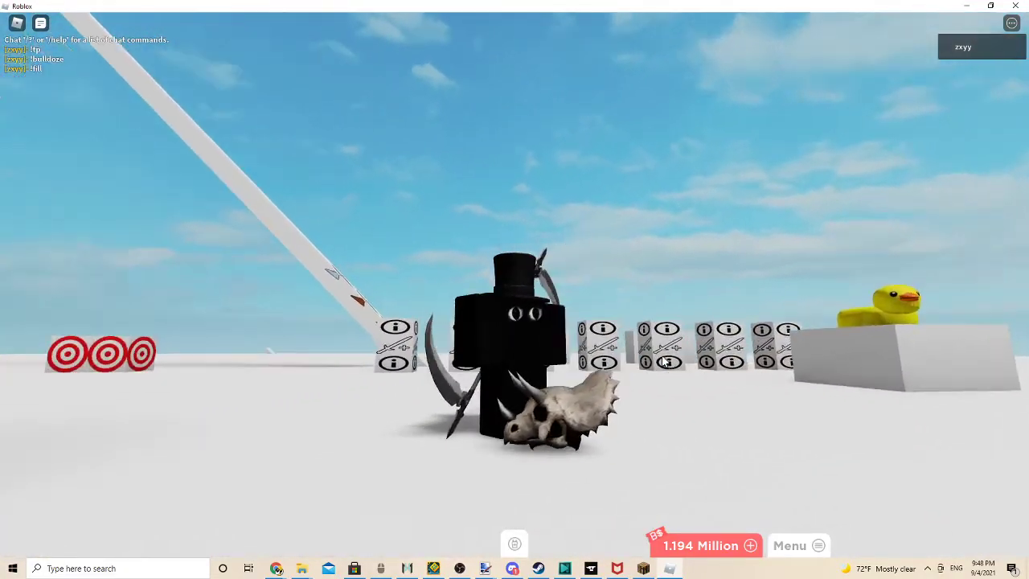
key(d)
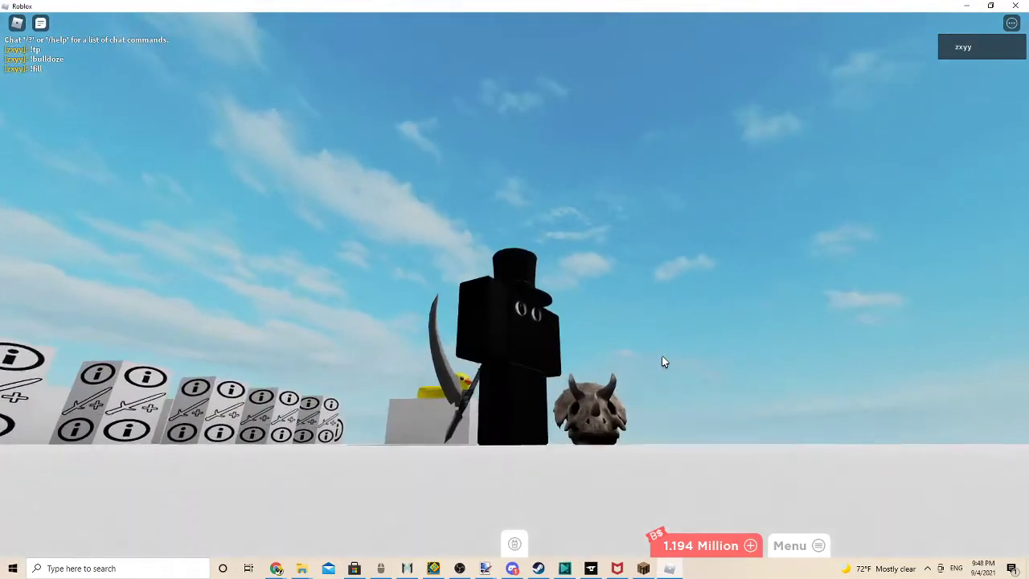
key(w)
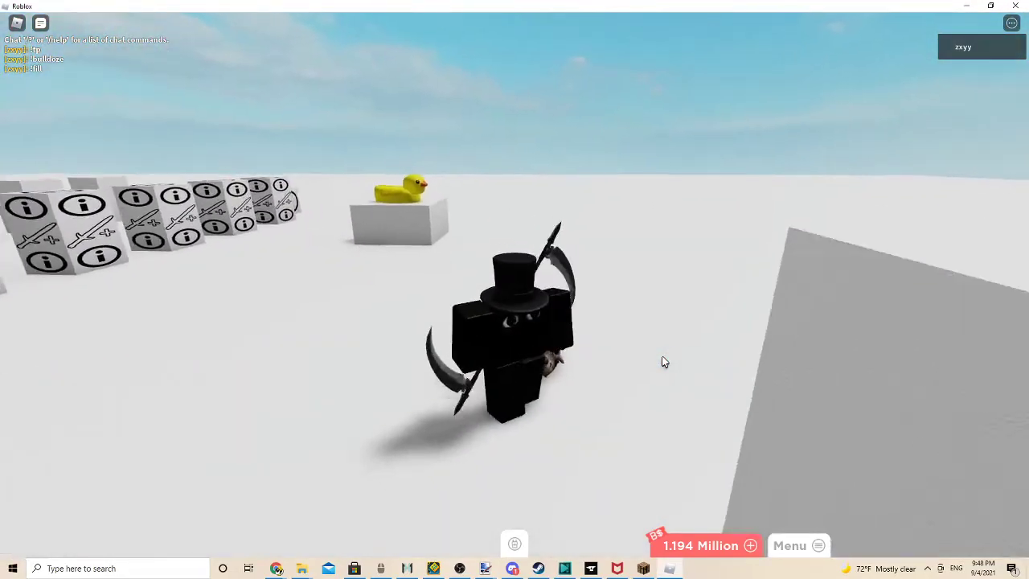
key(a)
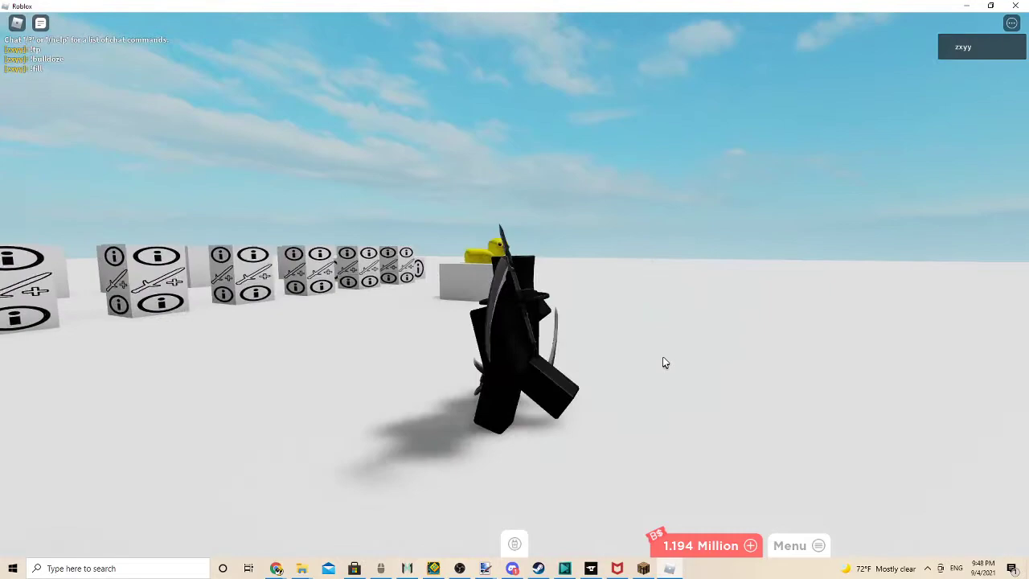
Climb onto the duck's white pedestal, swinging the camera to look down at the duck and block rows.
key(Left)
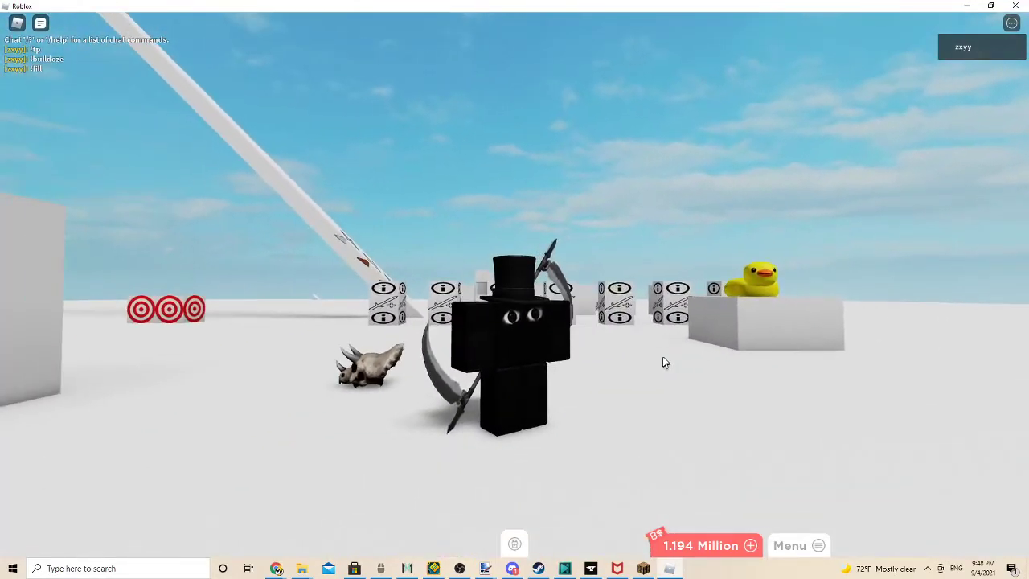
key(Page_Down)
key(Page_Down)
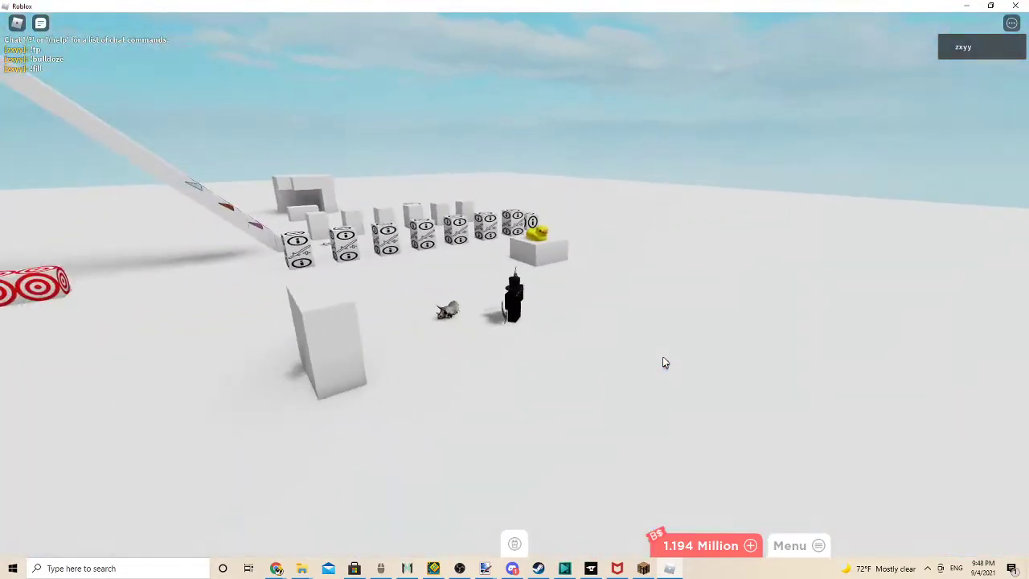
key(w)
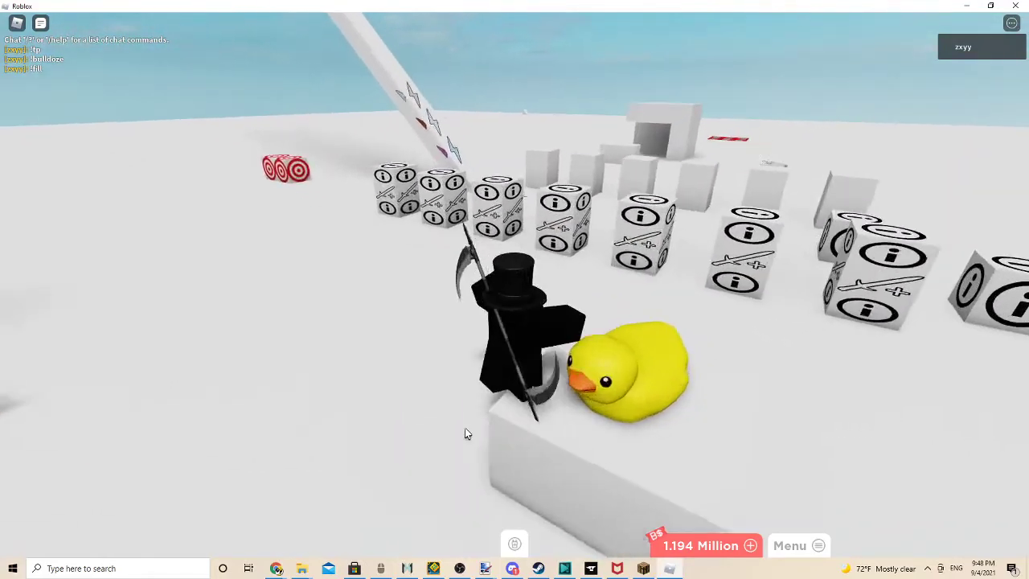
key(s)
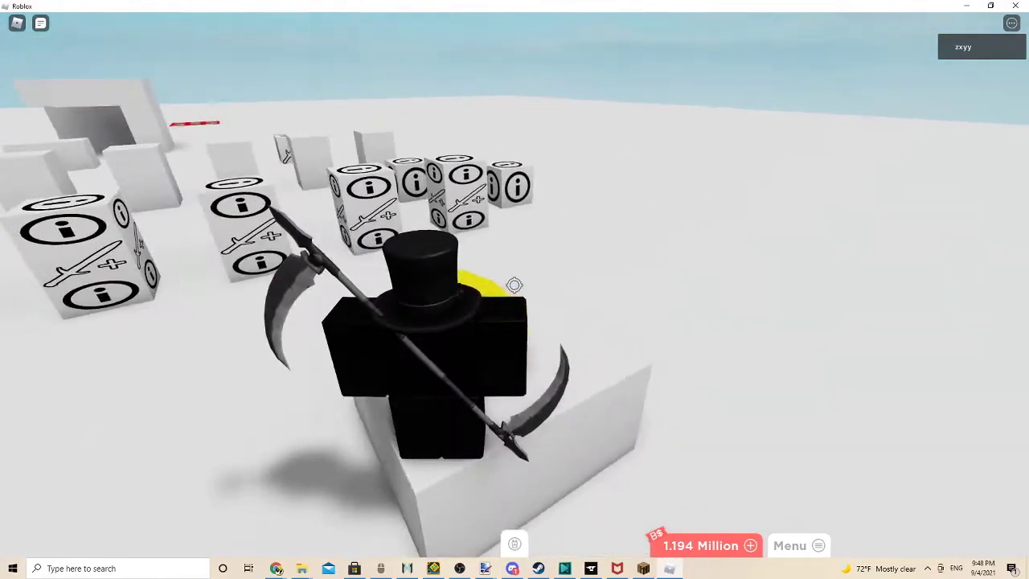
key(Page_Up)
key(Right)
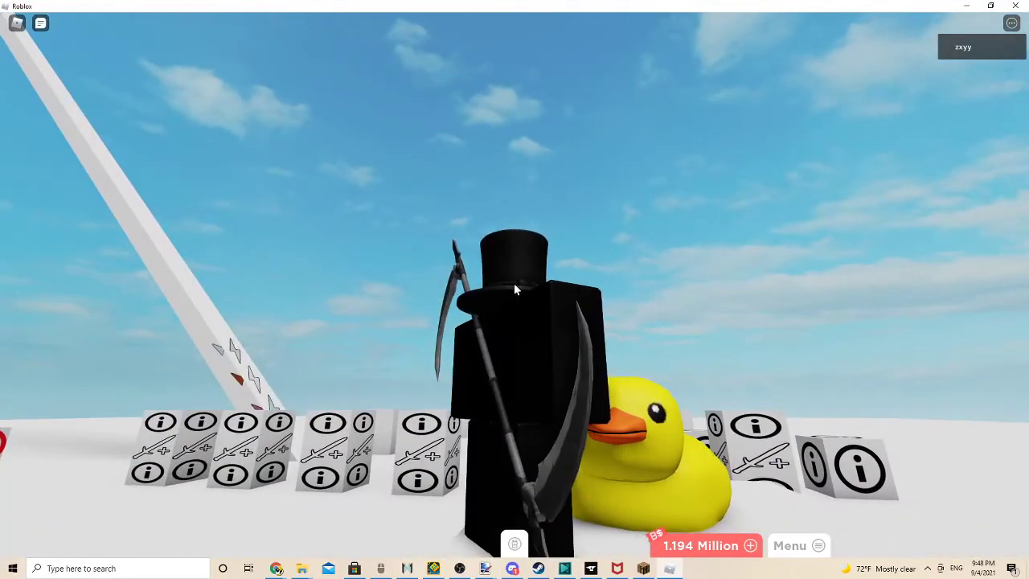
key(Page_Down)
key(Page_Down)
key(Page_Down)
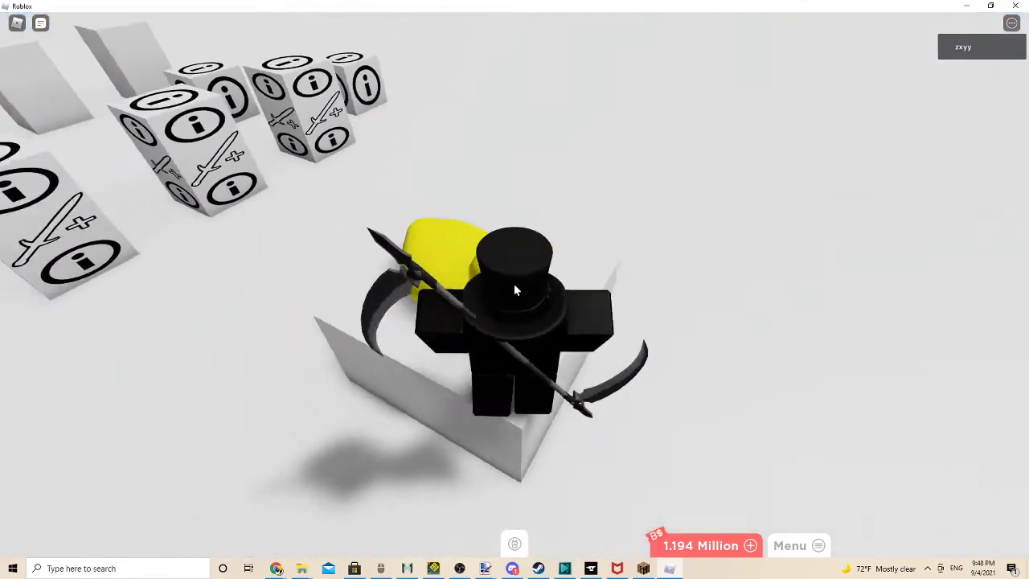
key(Left)
scroll(514, 283, up, 5)
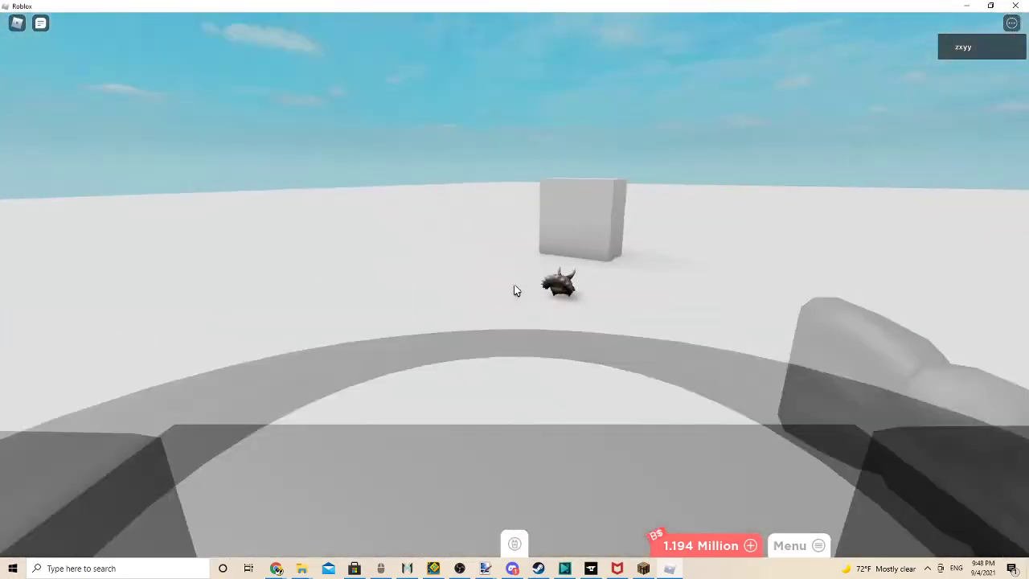
key(Right)
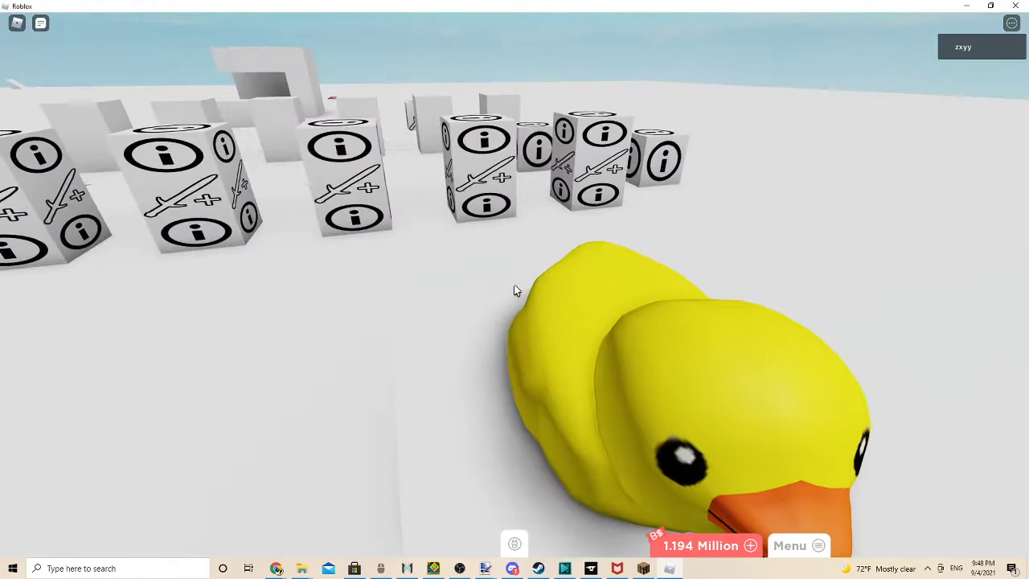
key(Right)
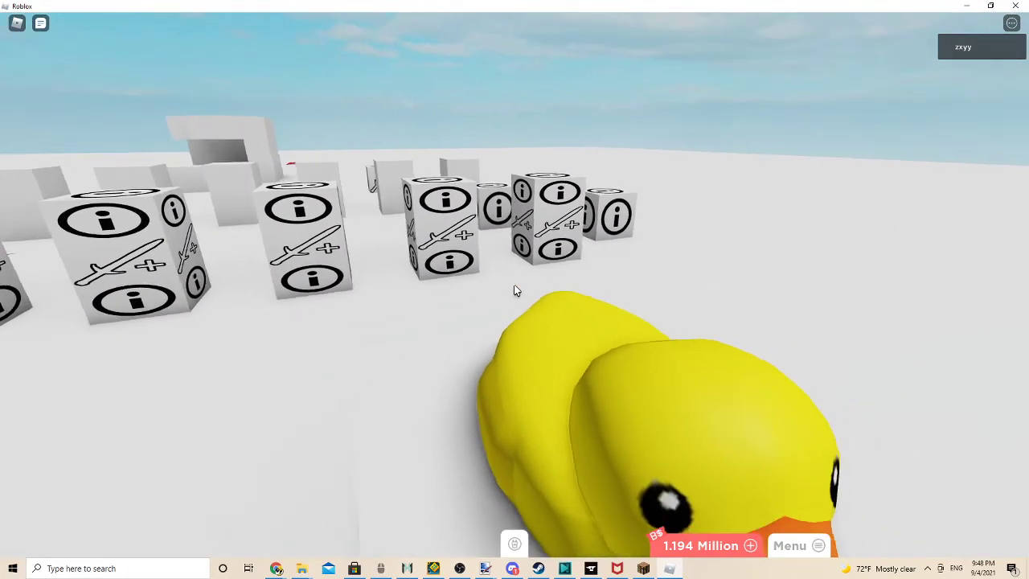